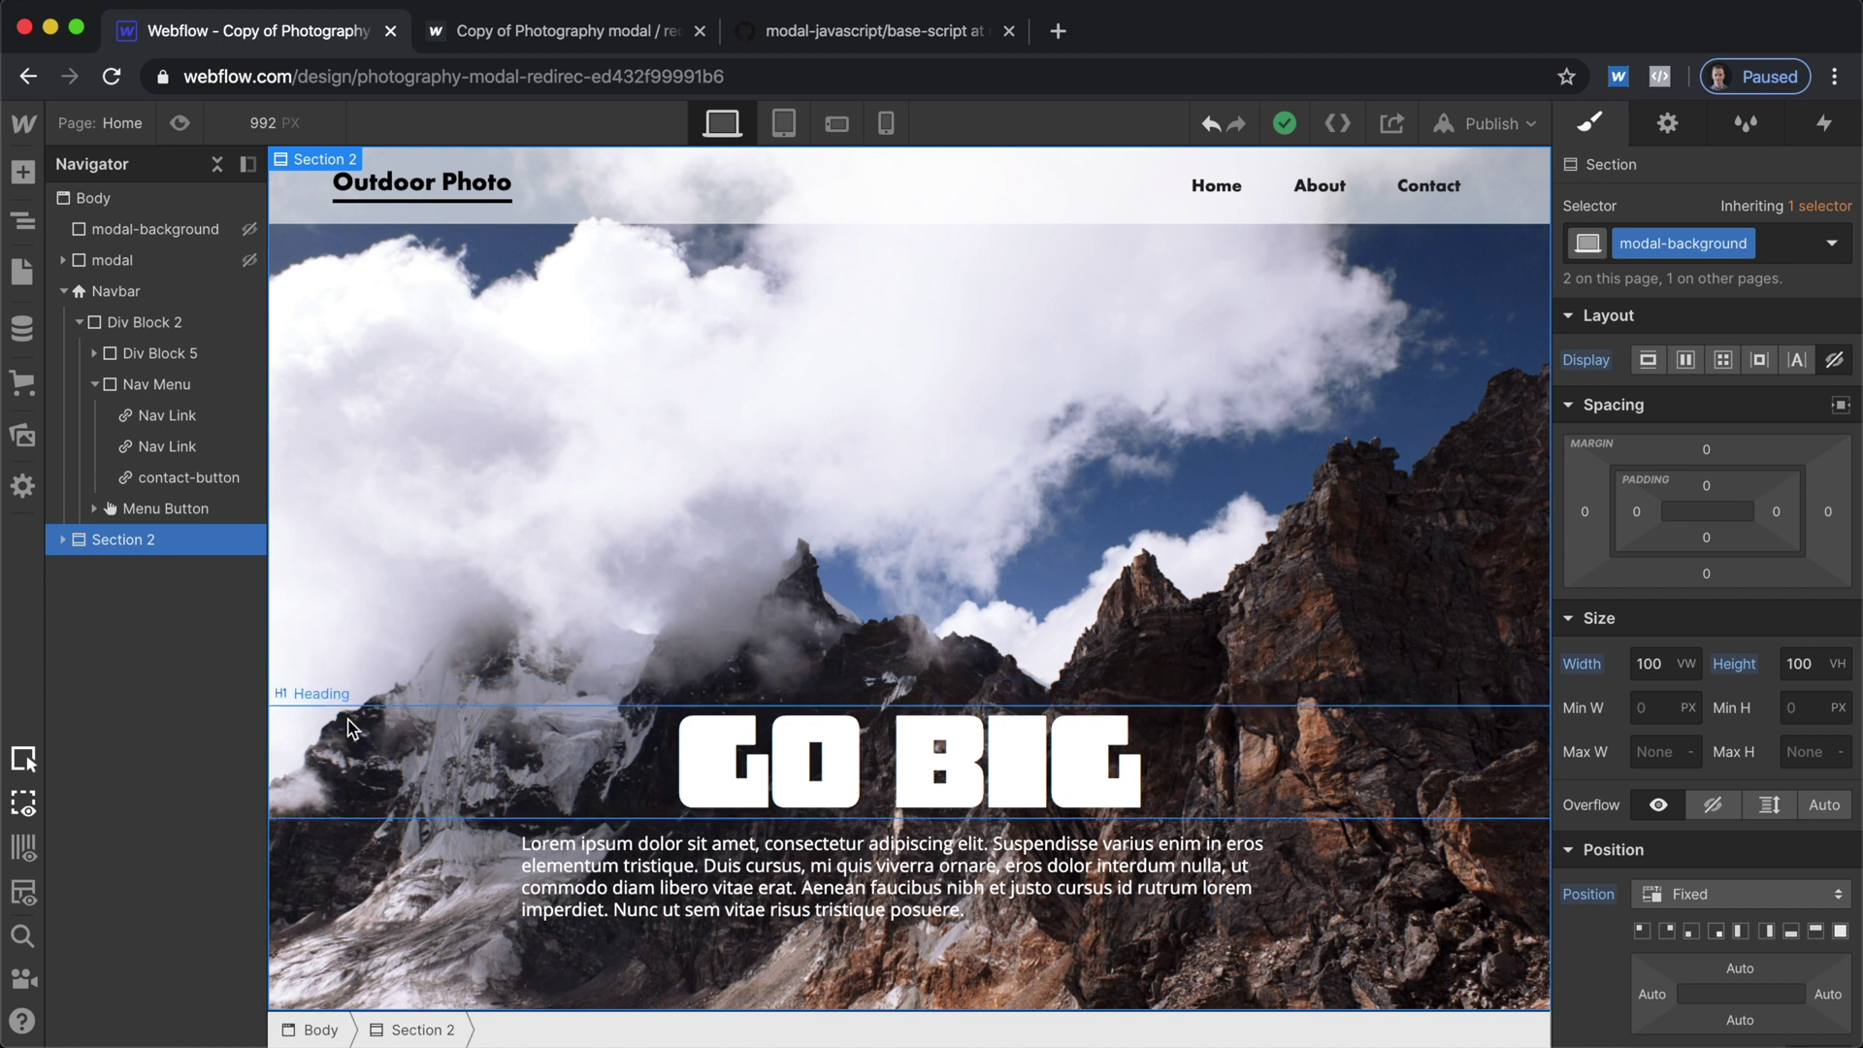
Set Display to Block on the modal and modal-background so the contact form shows, then reselect the modal
left_click(169, 264)
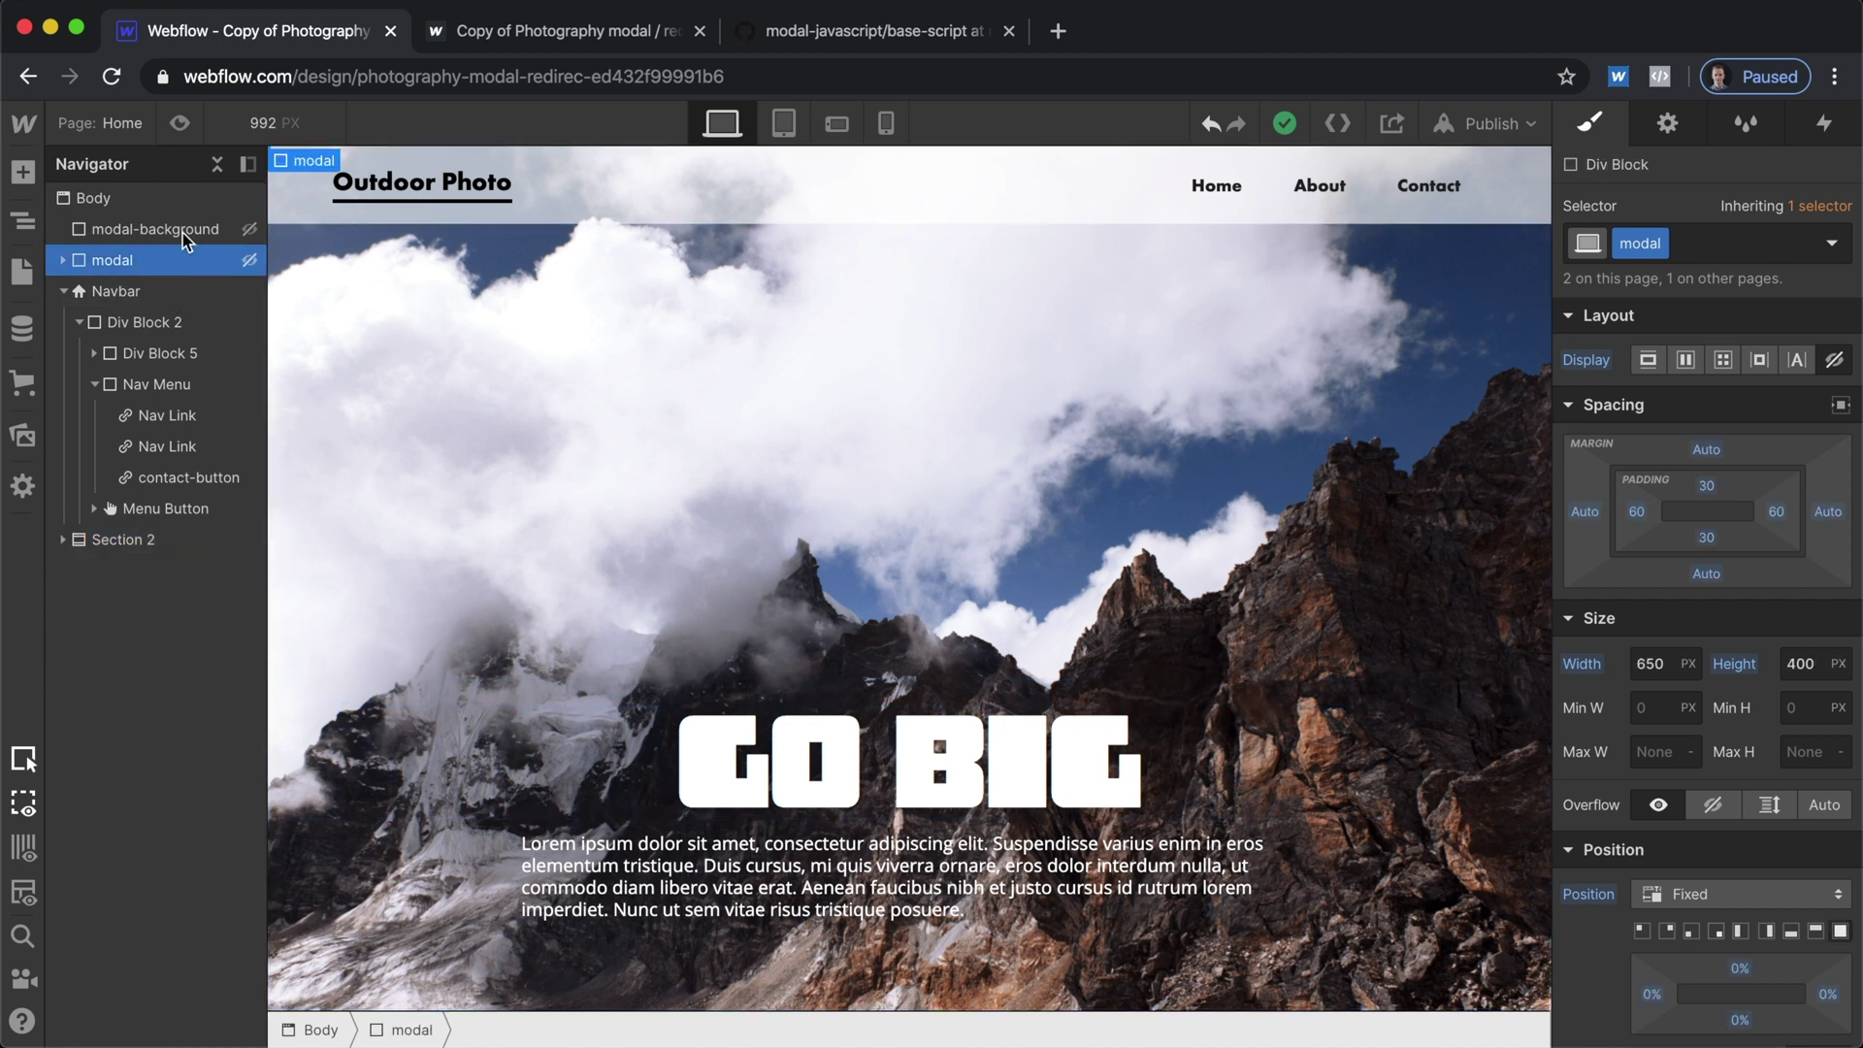
left_click(1647, 360)
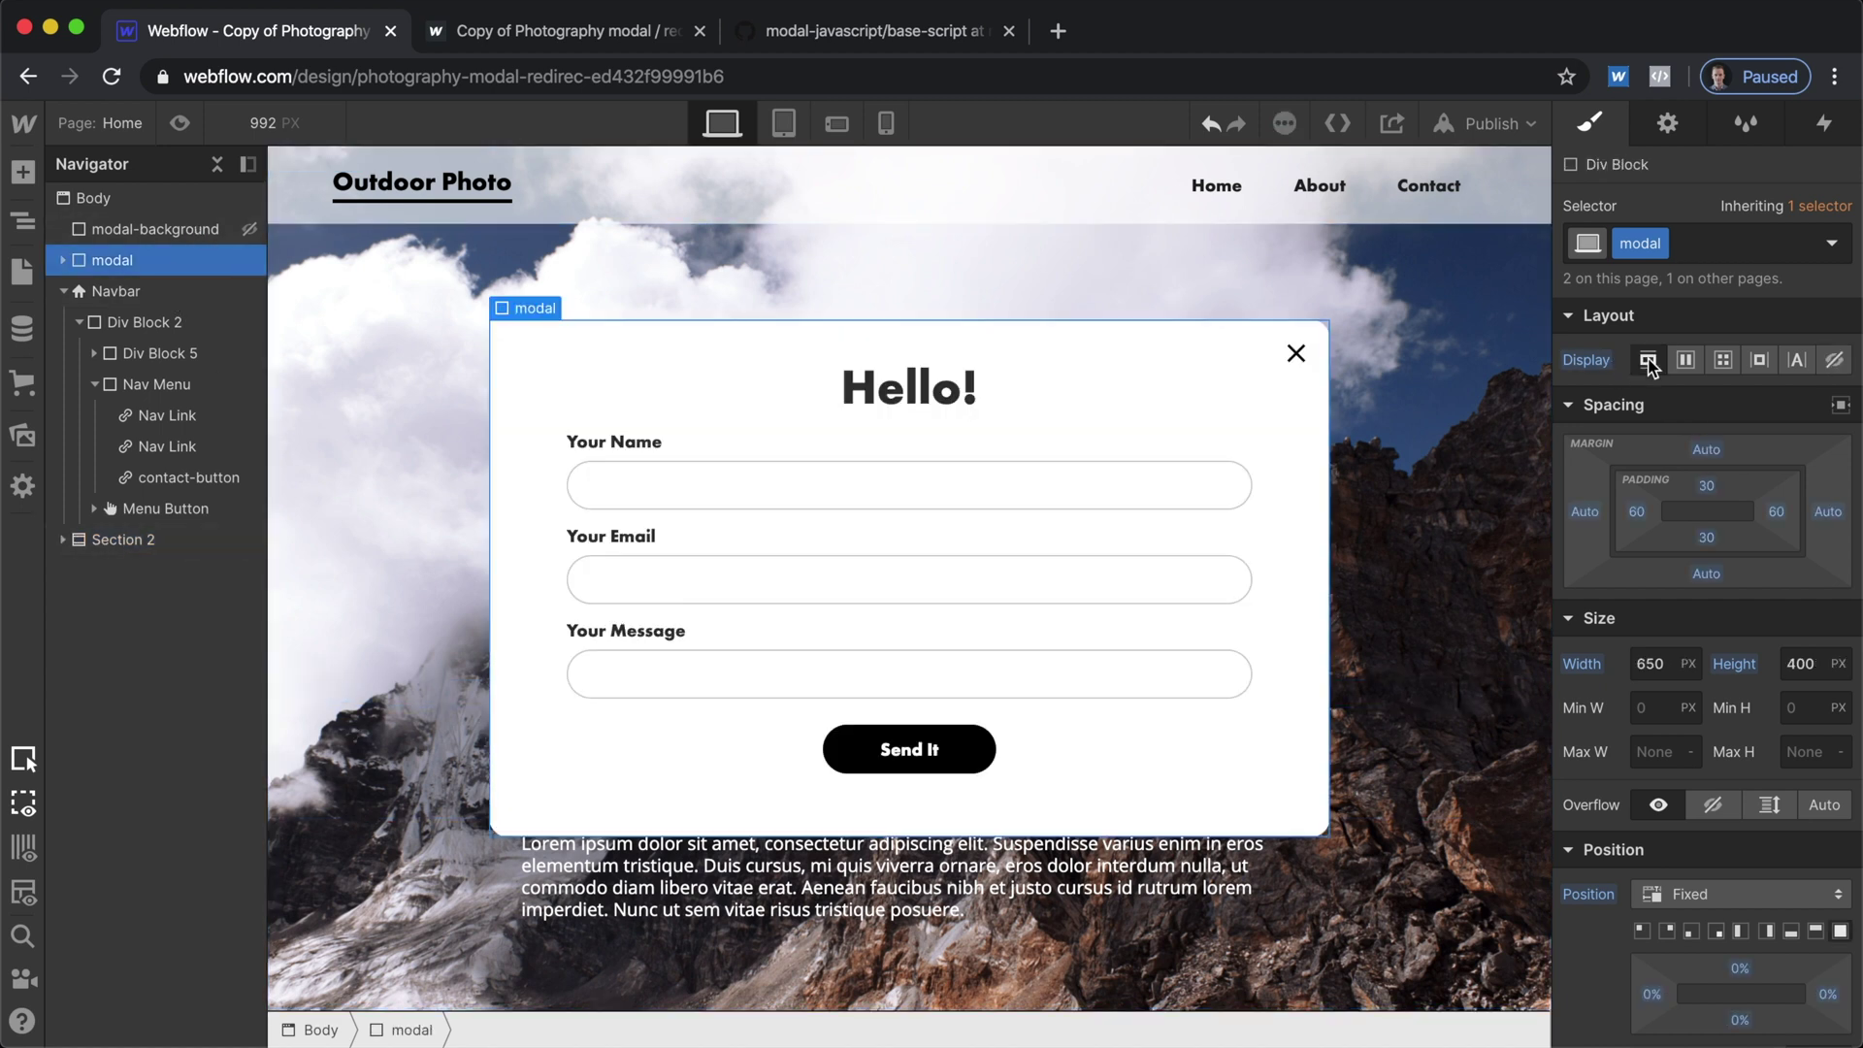
left_click(165, 228)
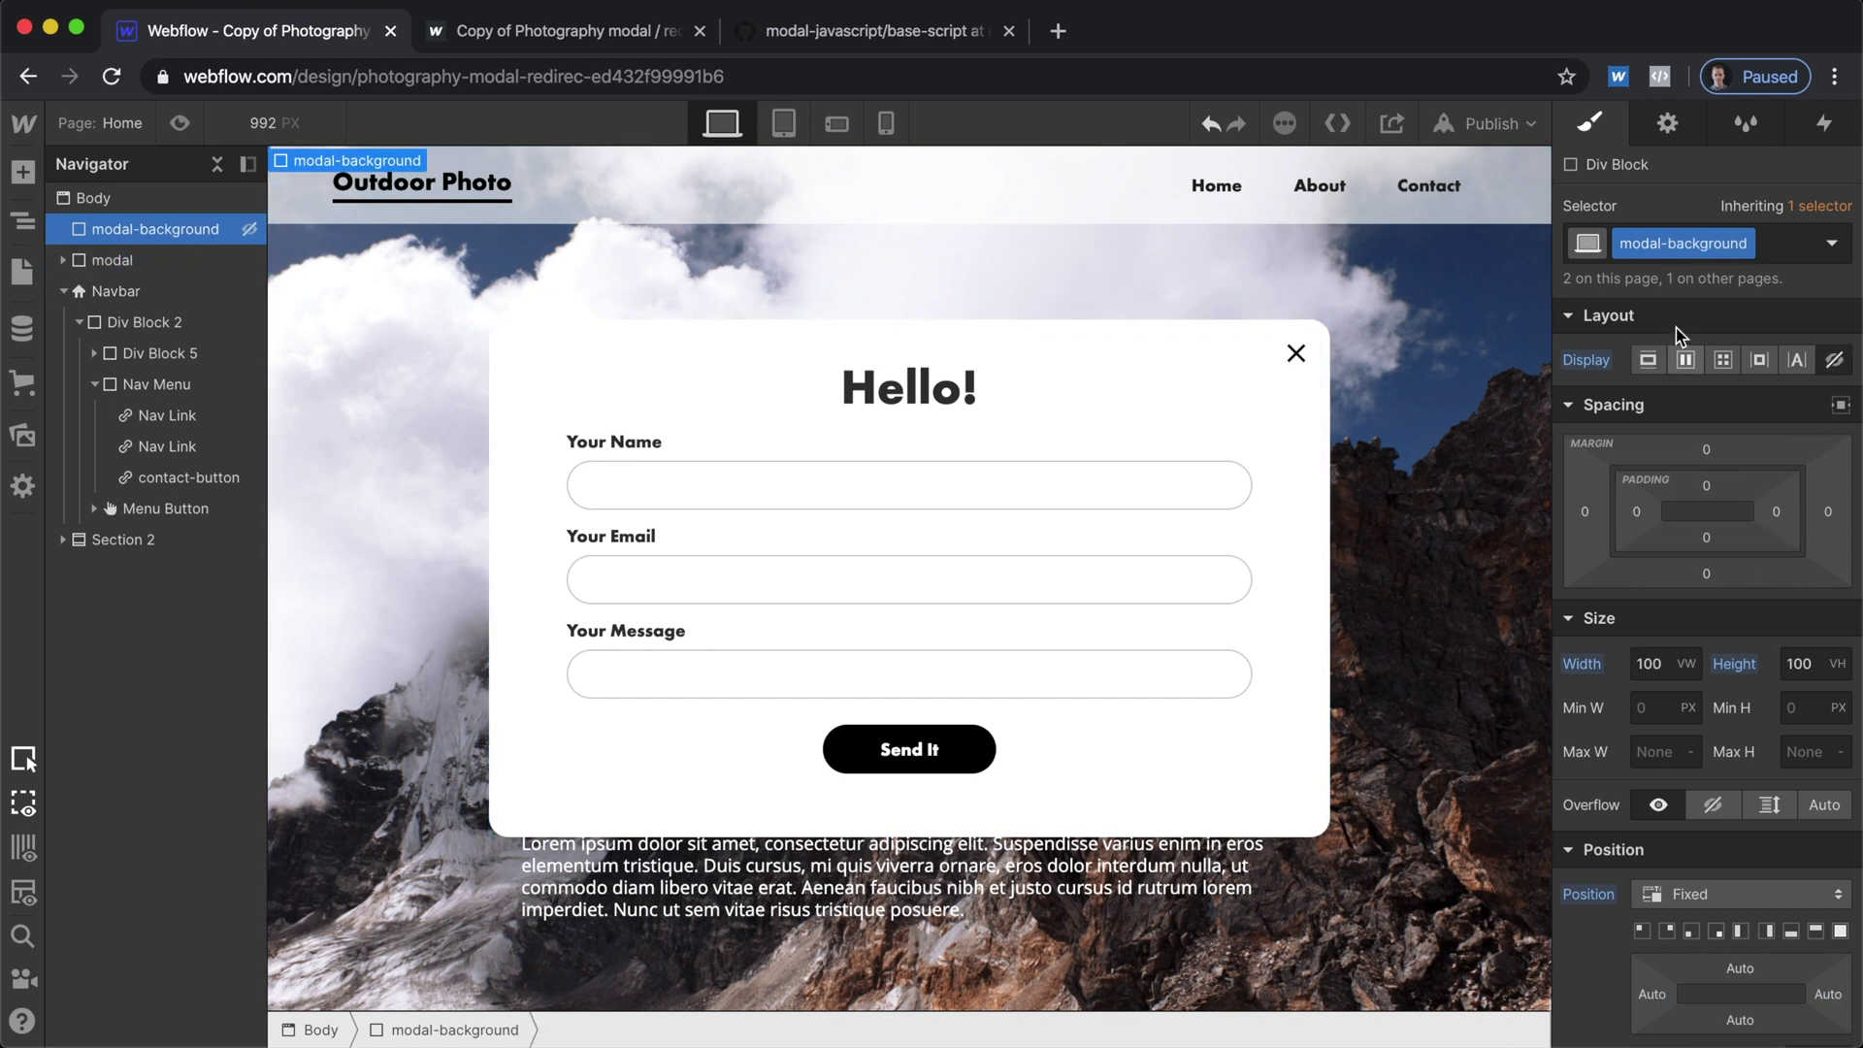
left_click(1647, 360)
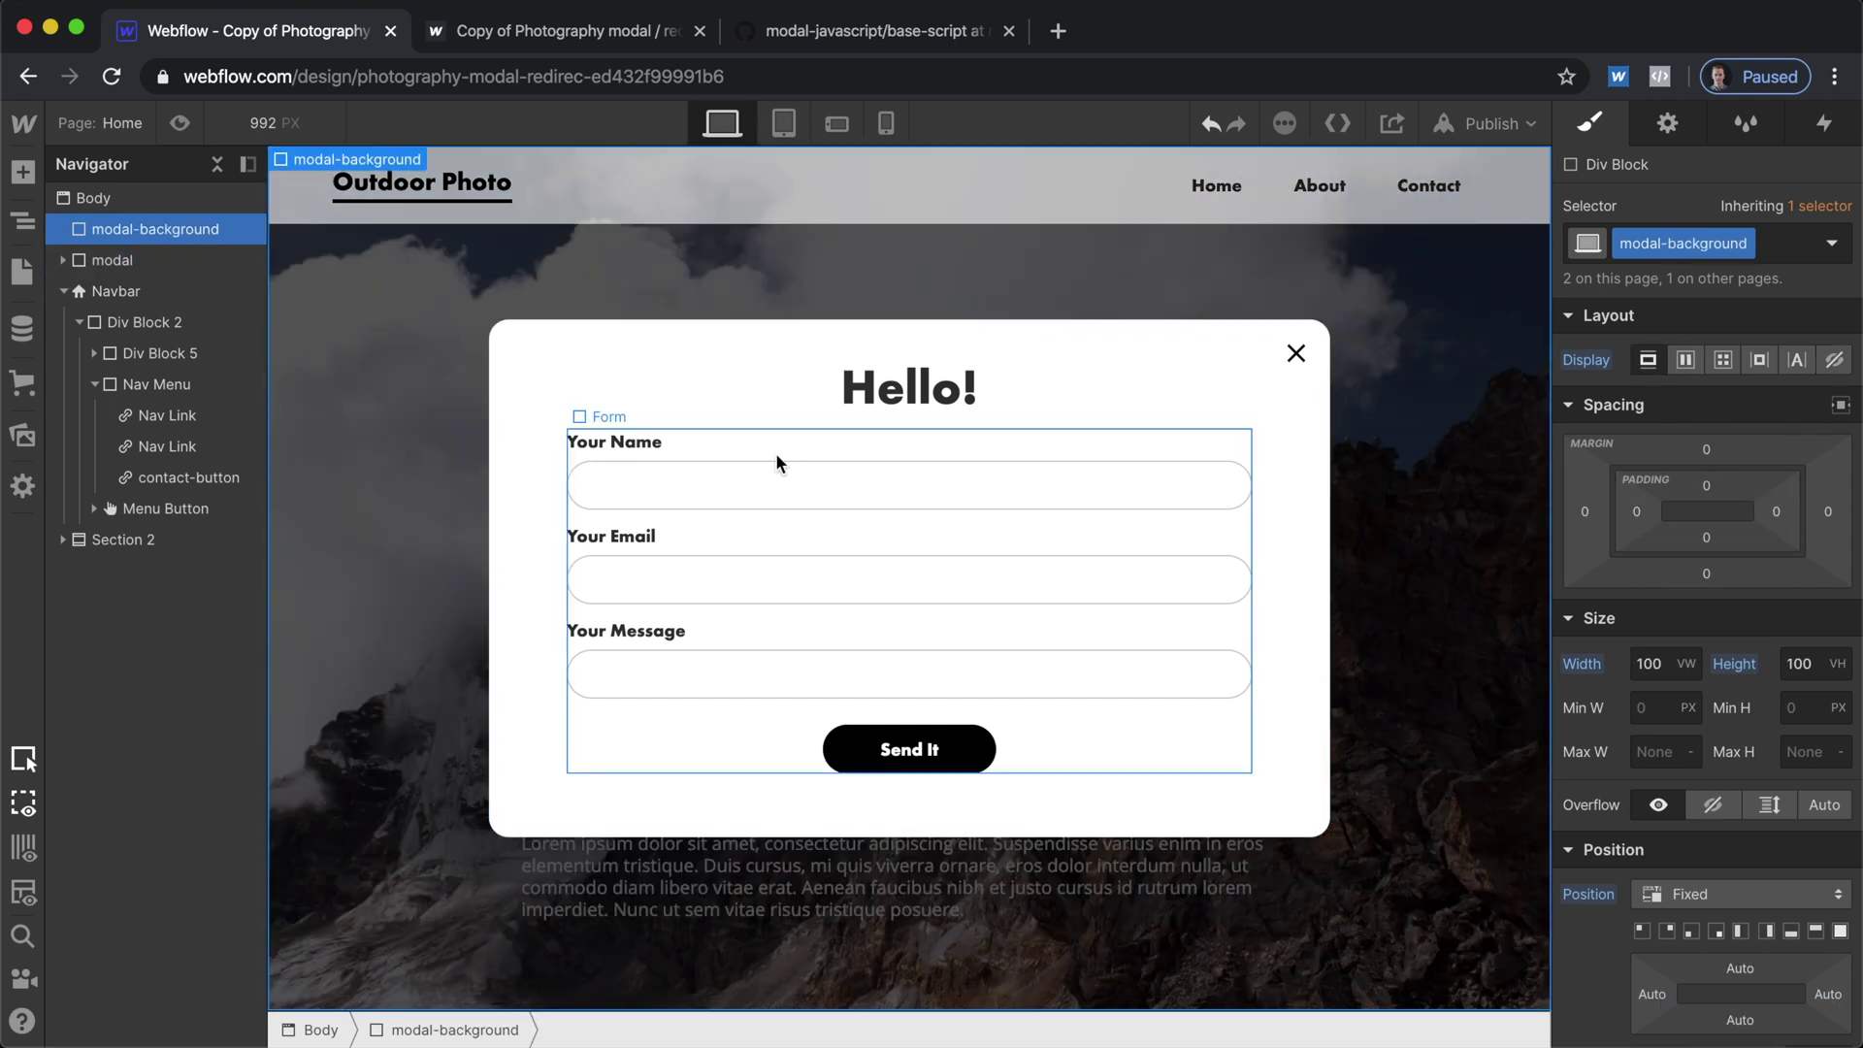
left_click(214, 271)
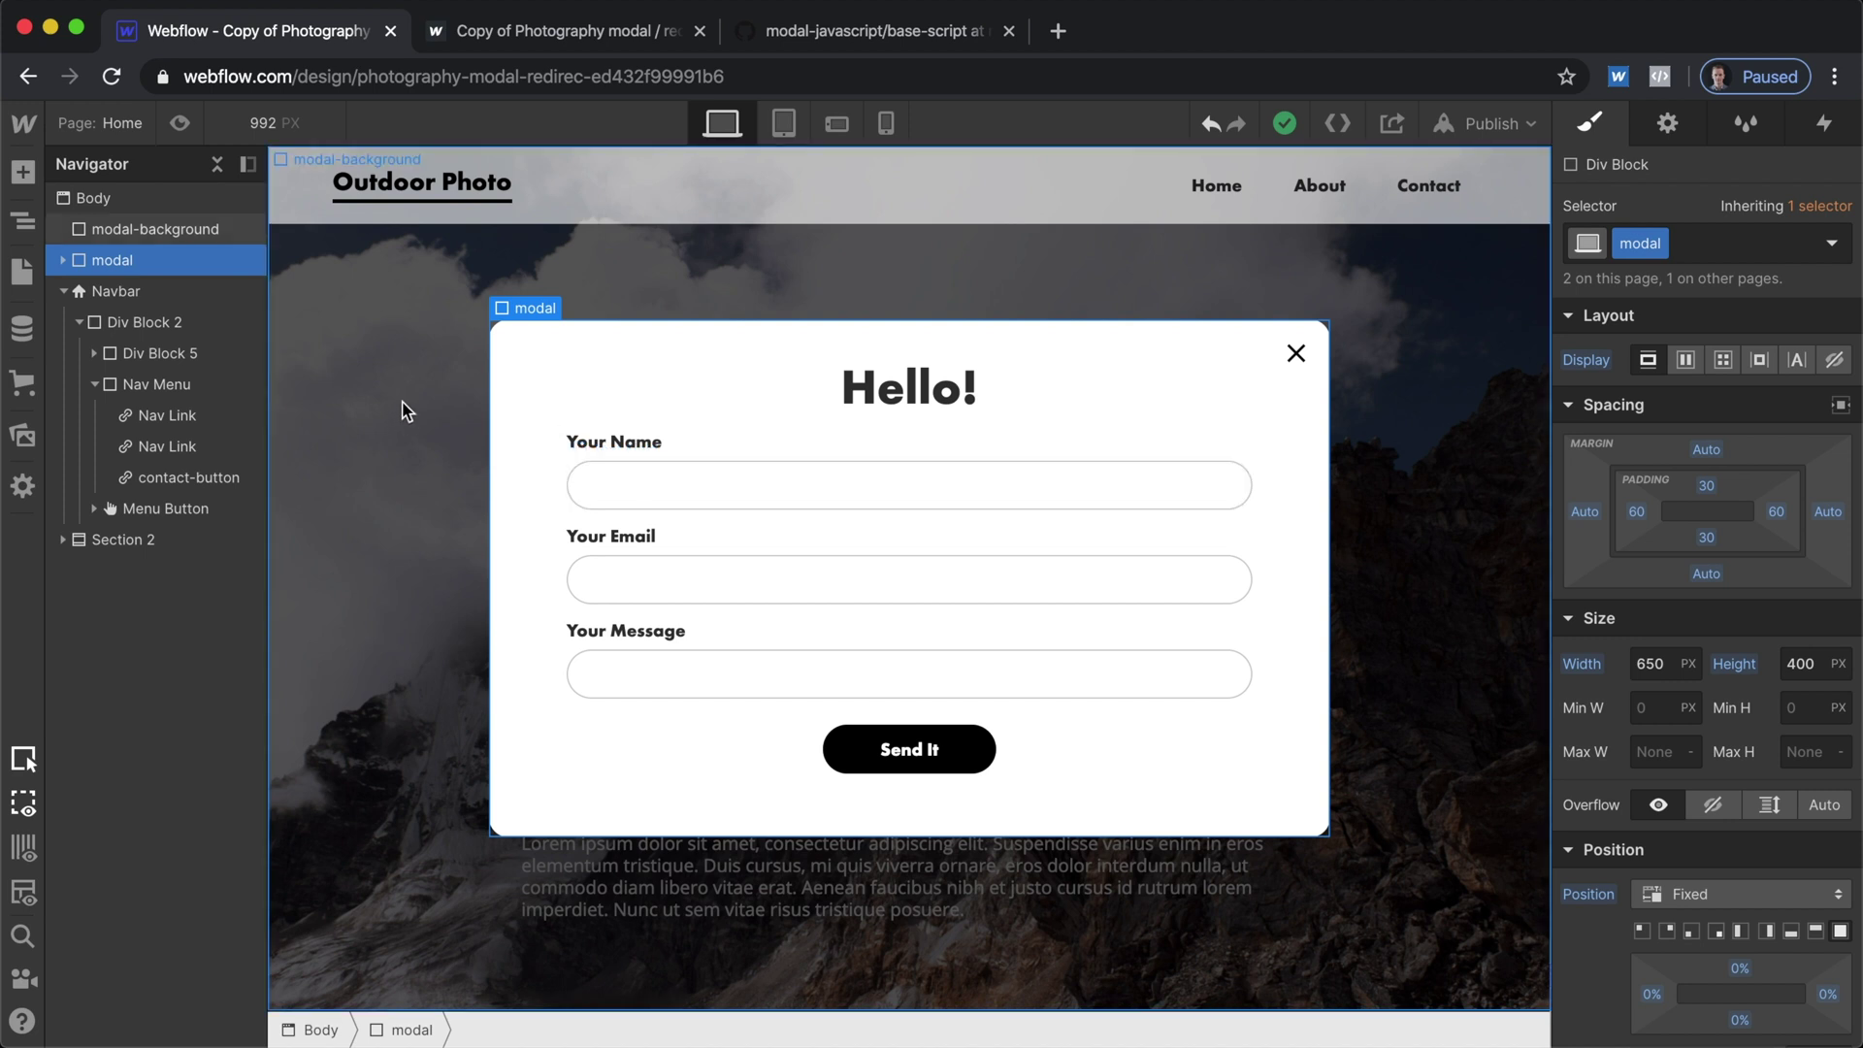
Set Display back to None on modal-background and on the modal, leaving the GO BIG hero visible
scroll(1698, 679, "down", 5)
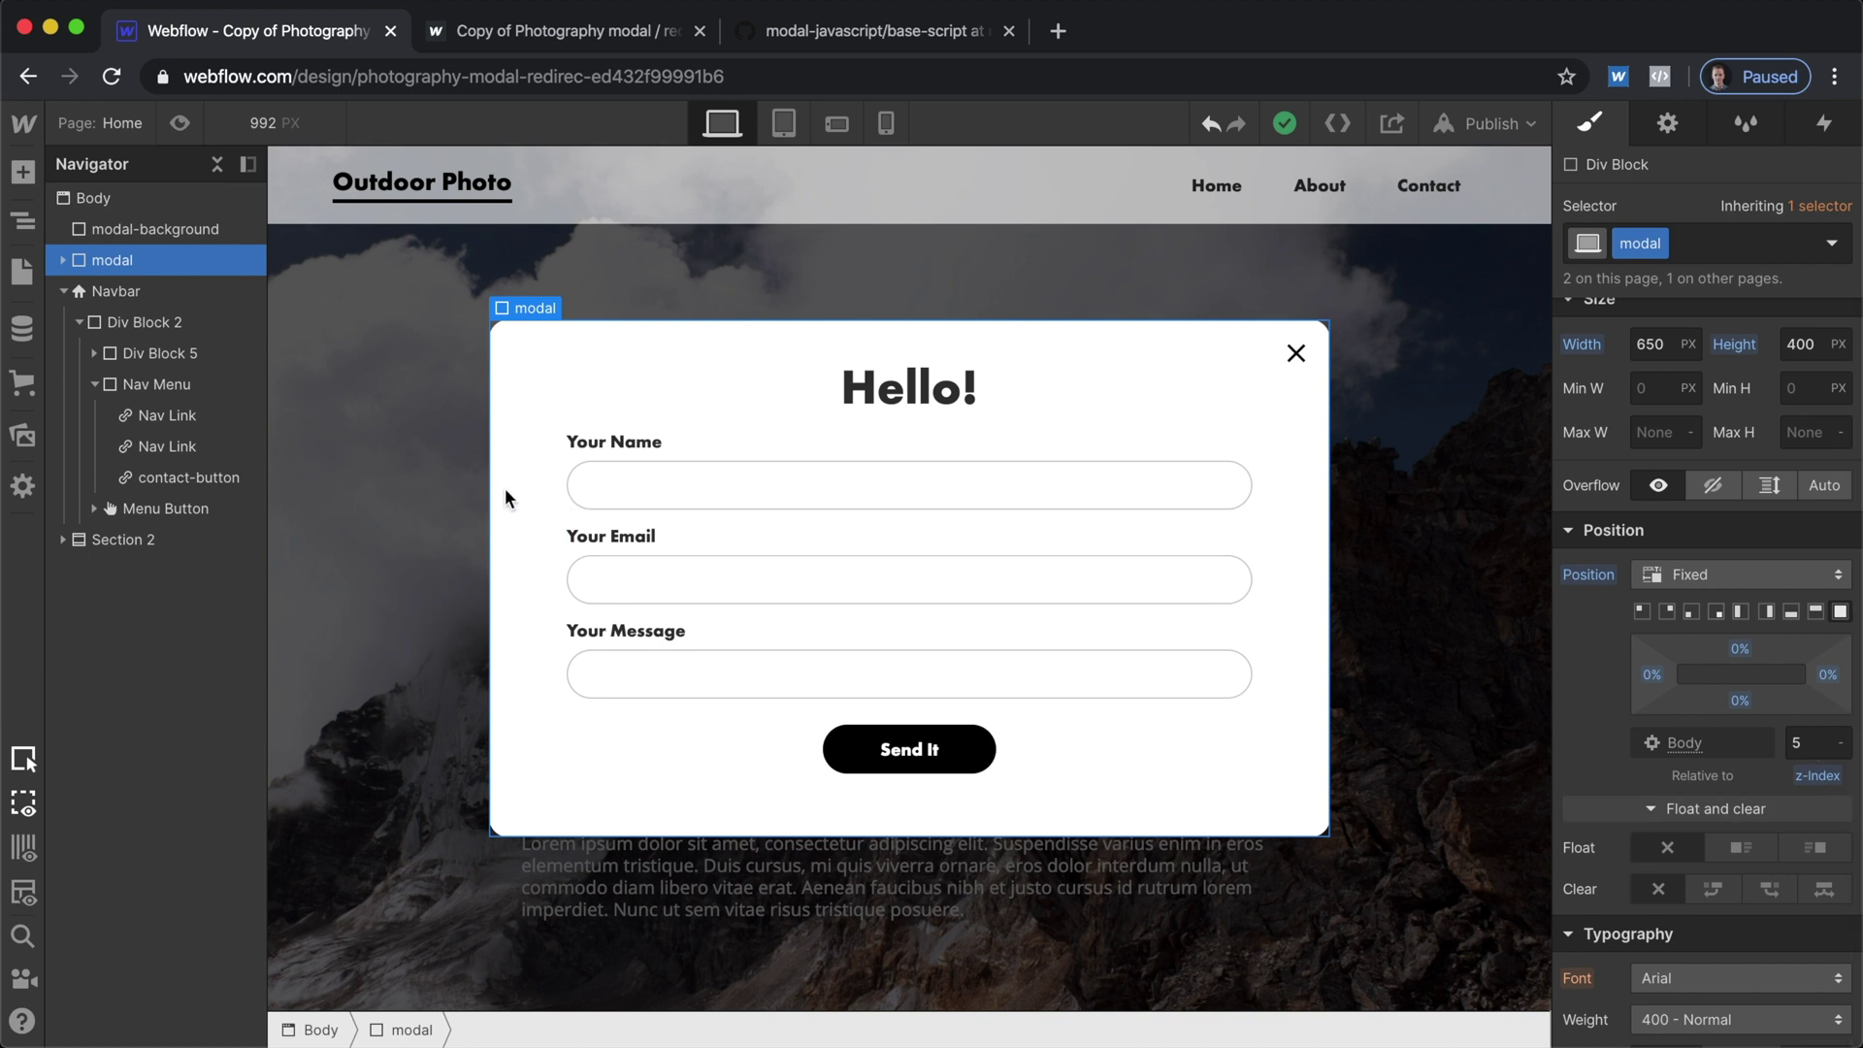
left_click(155, 229)
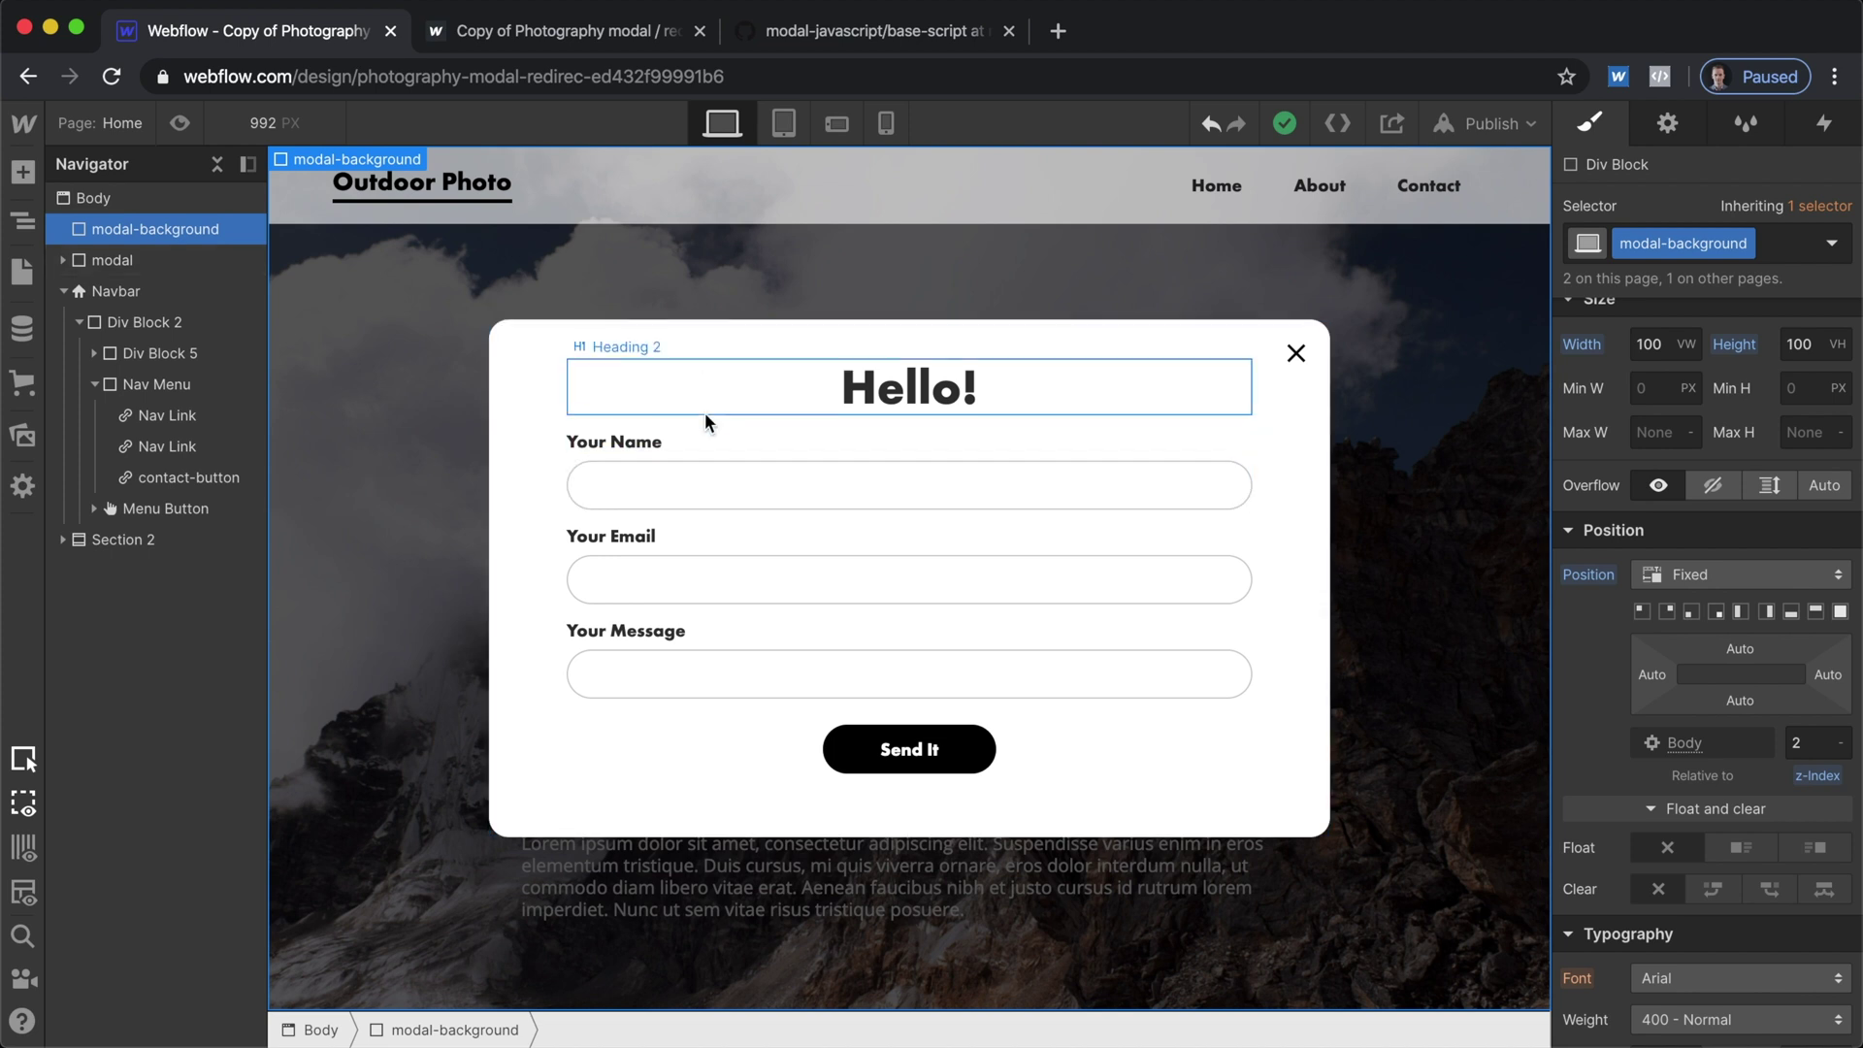
scroll(1856, 393, "up", 3)
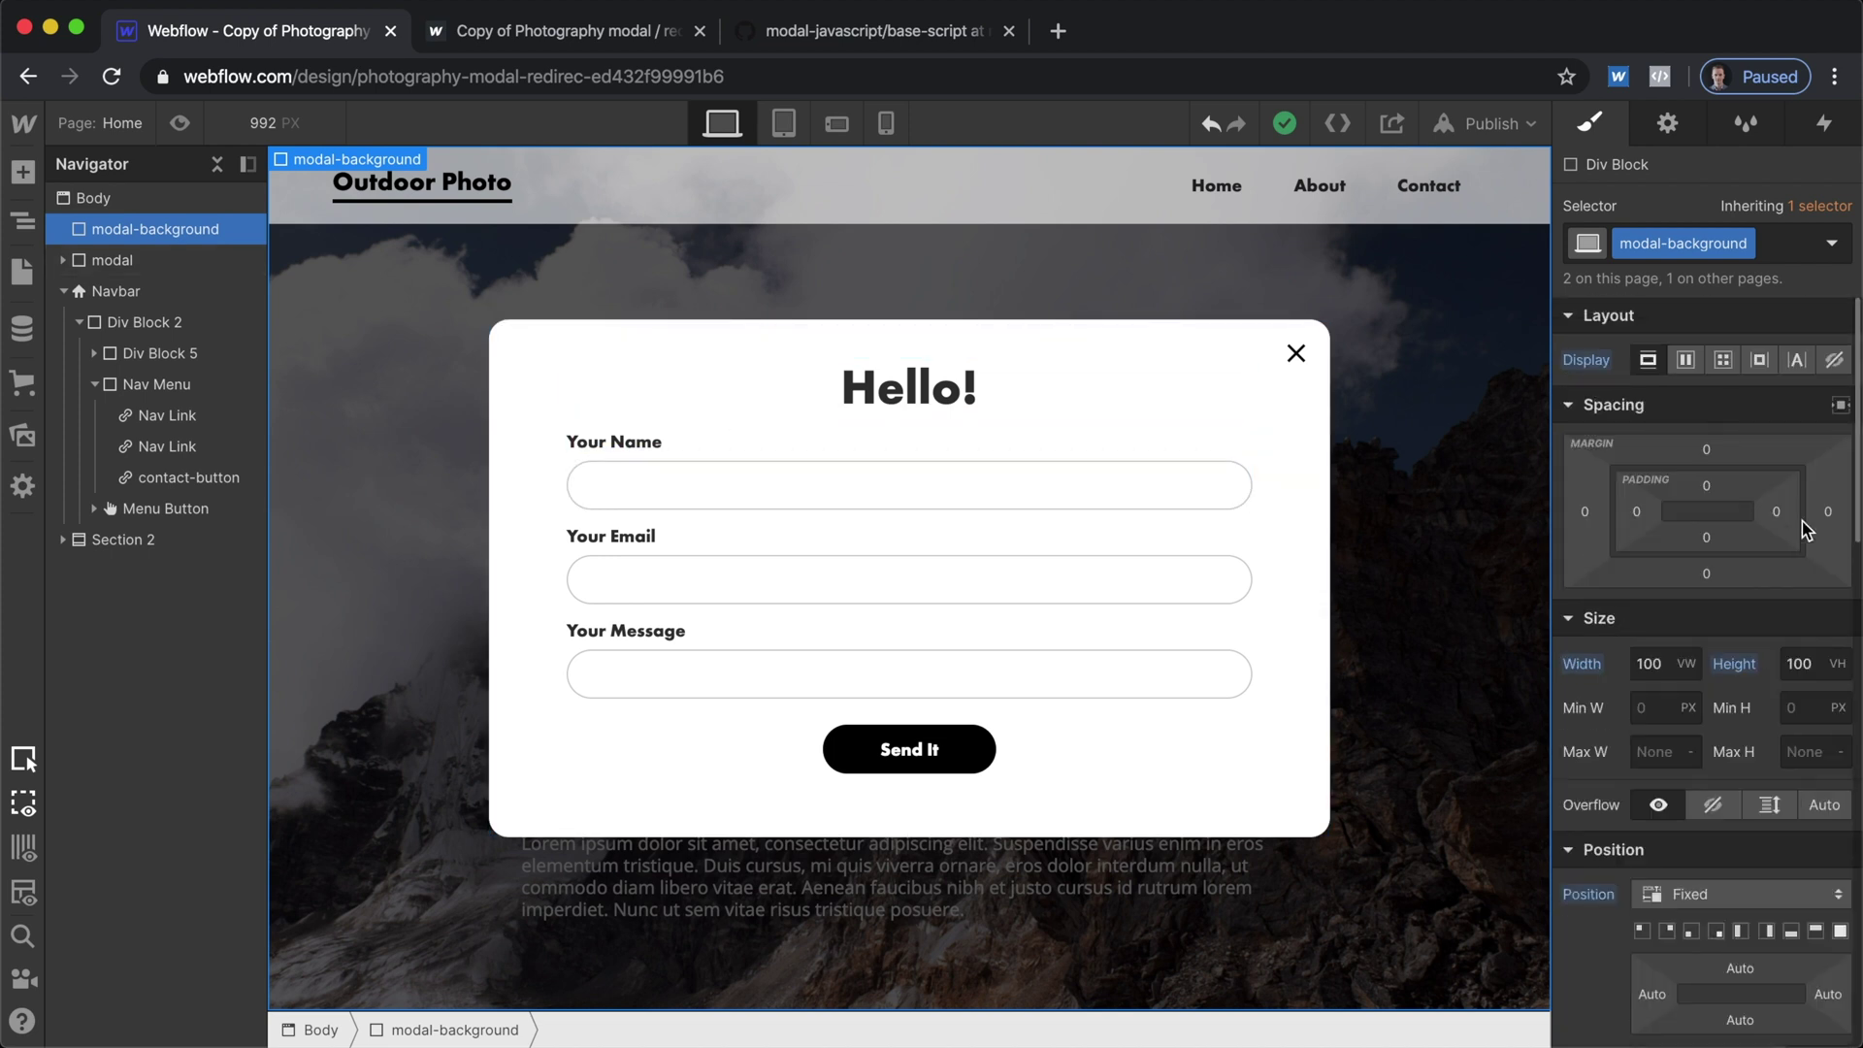
left_click(1833, 360)
left_click(213, 262)
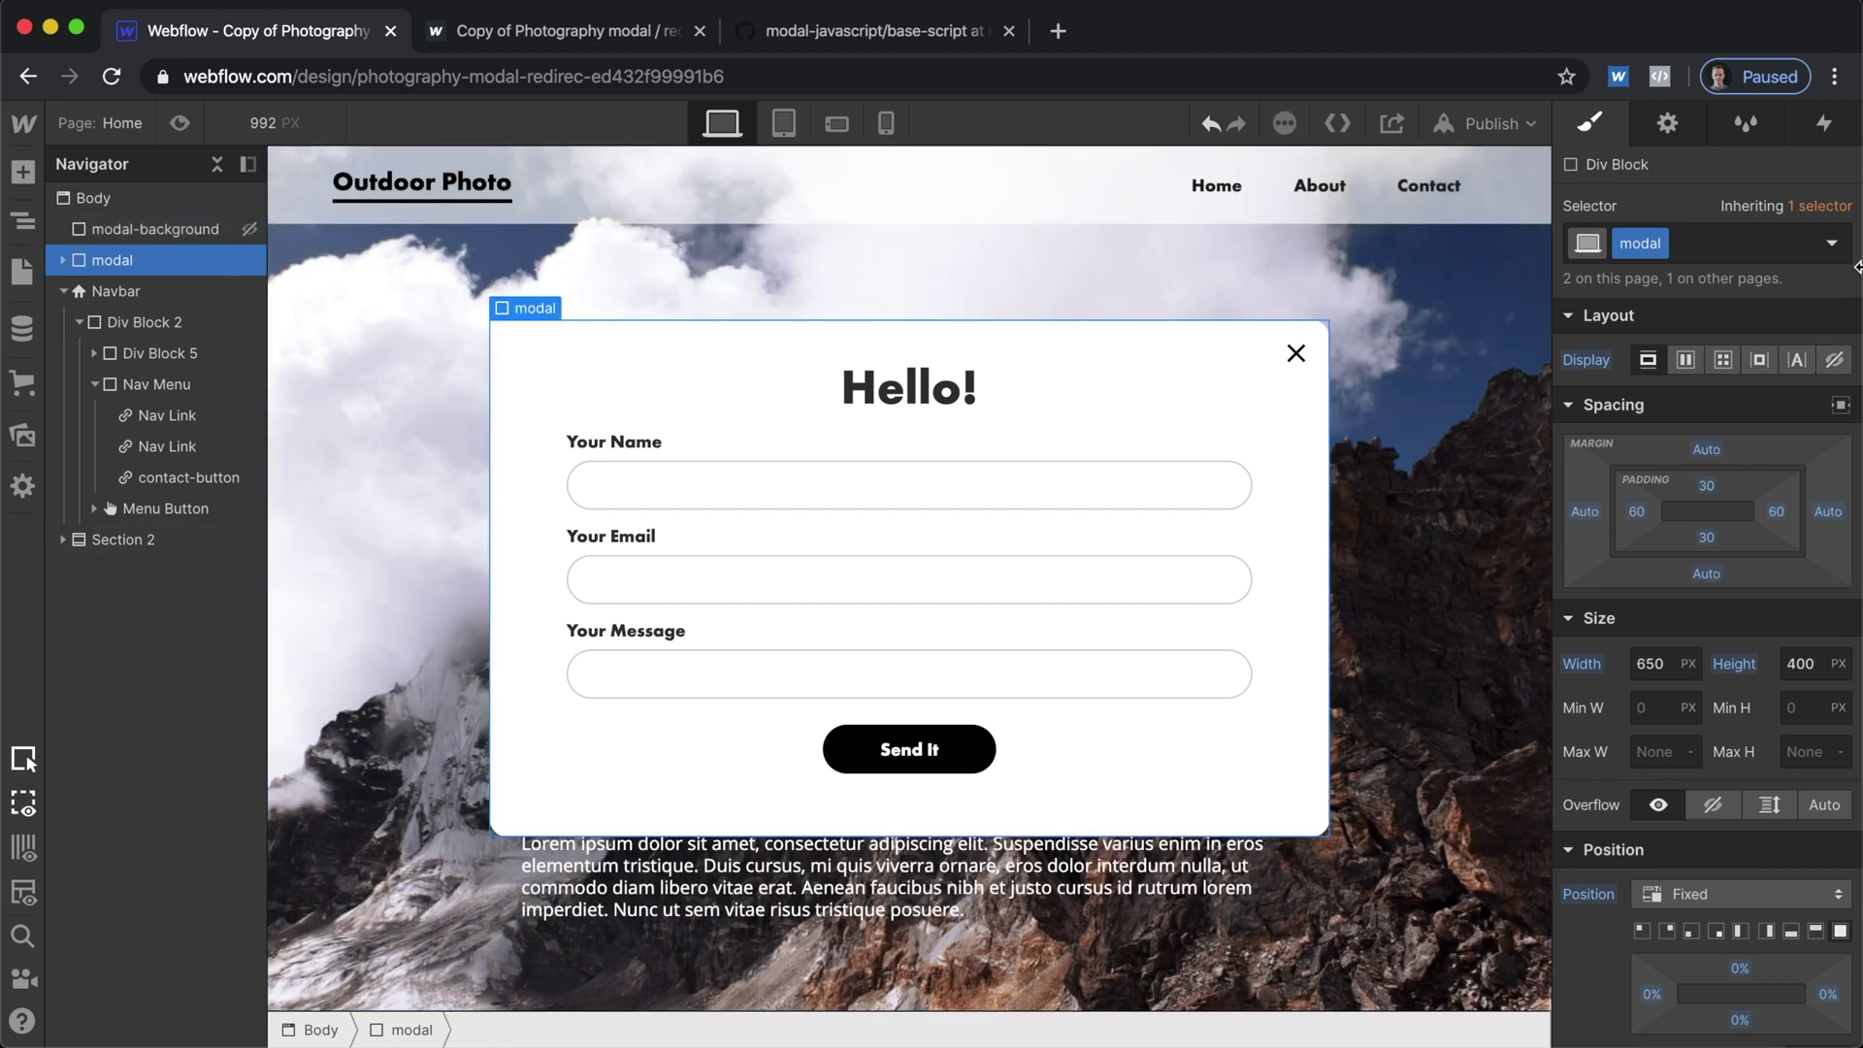
left_click(1834, 359)
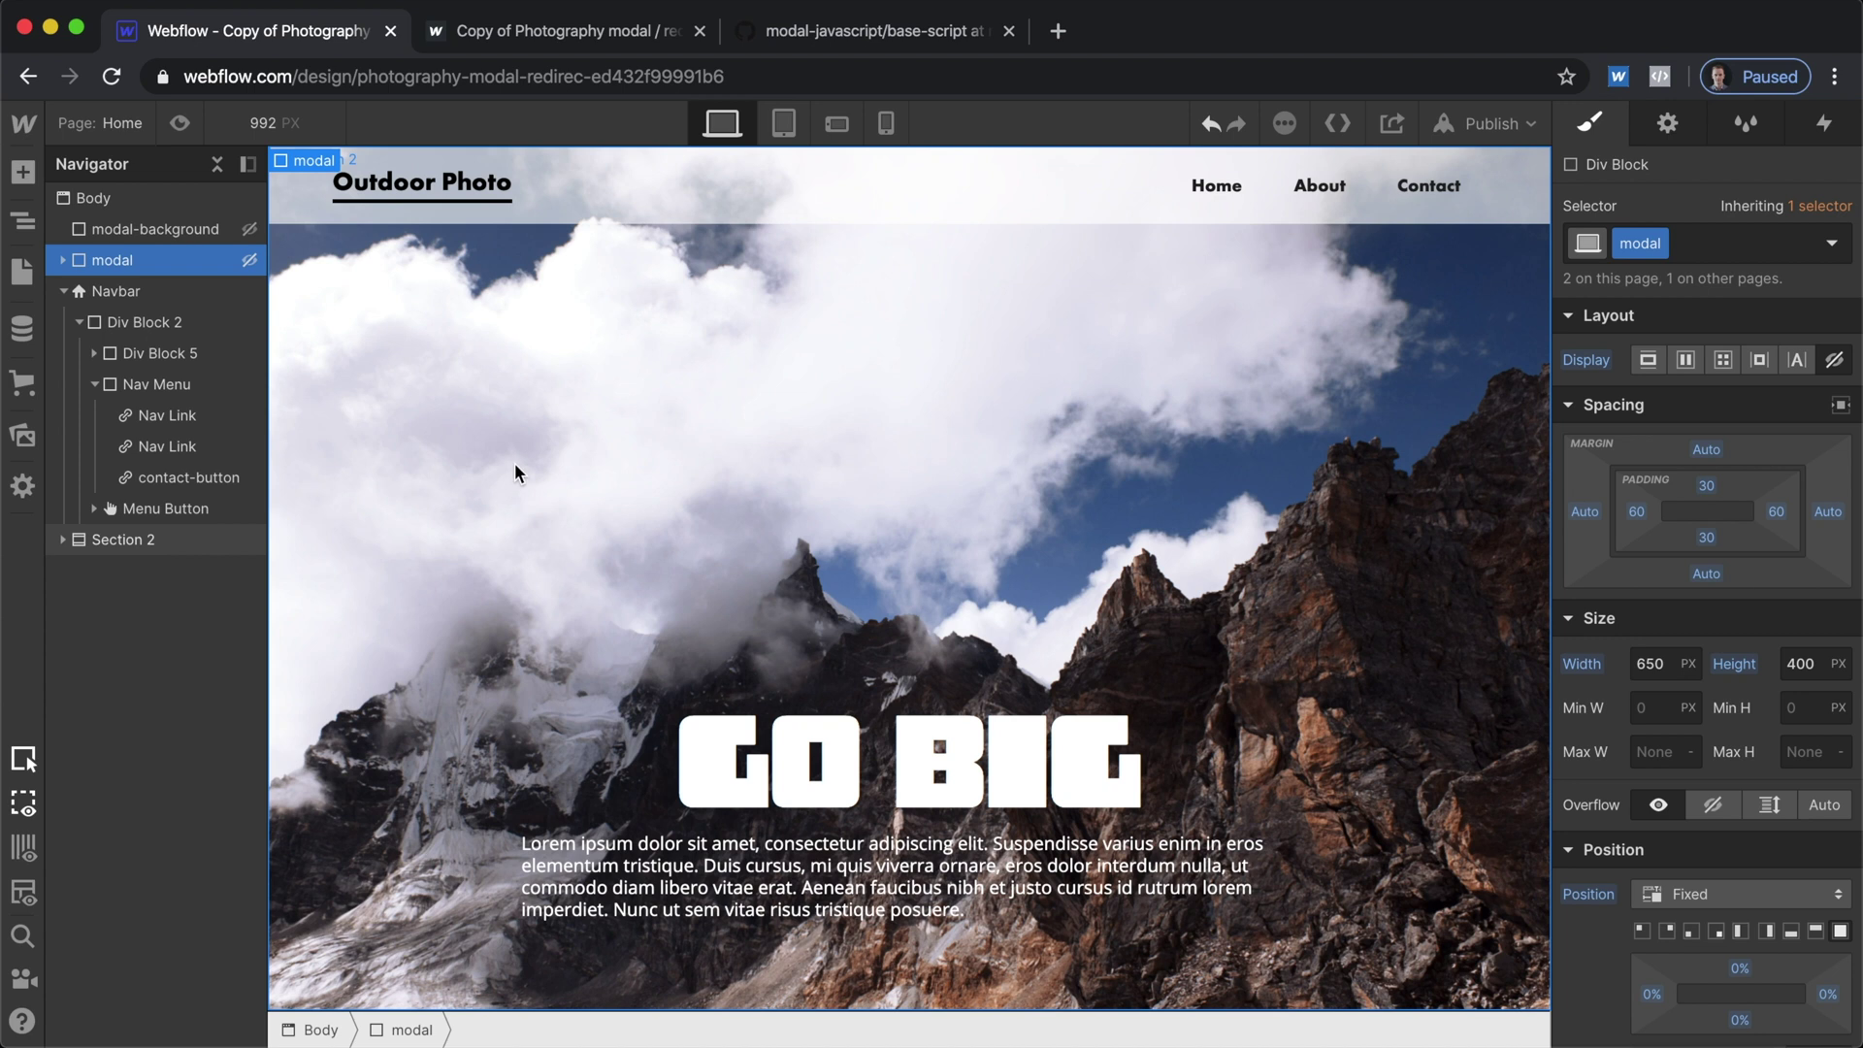
Open the Home page settings from the Pages list and scroll to the Custom Code section
key("p")
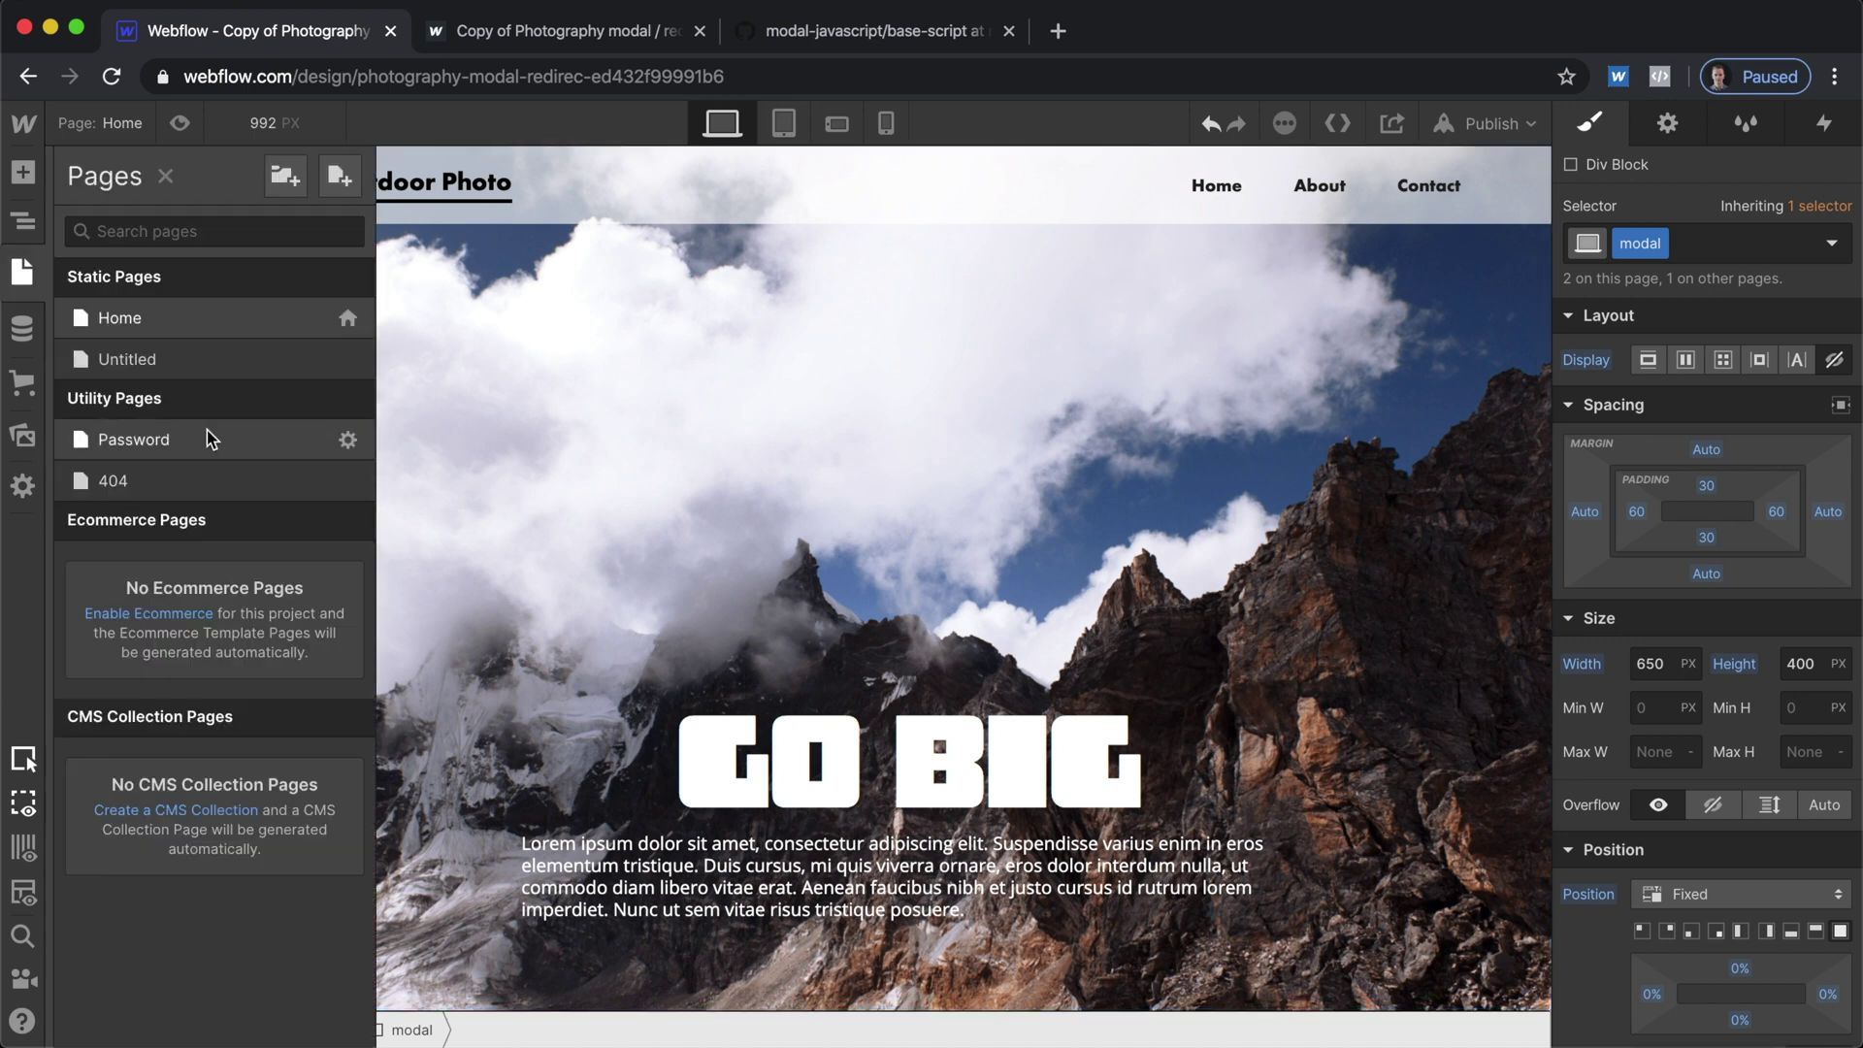
left_click(347, 318)
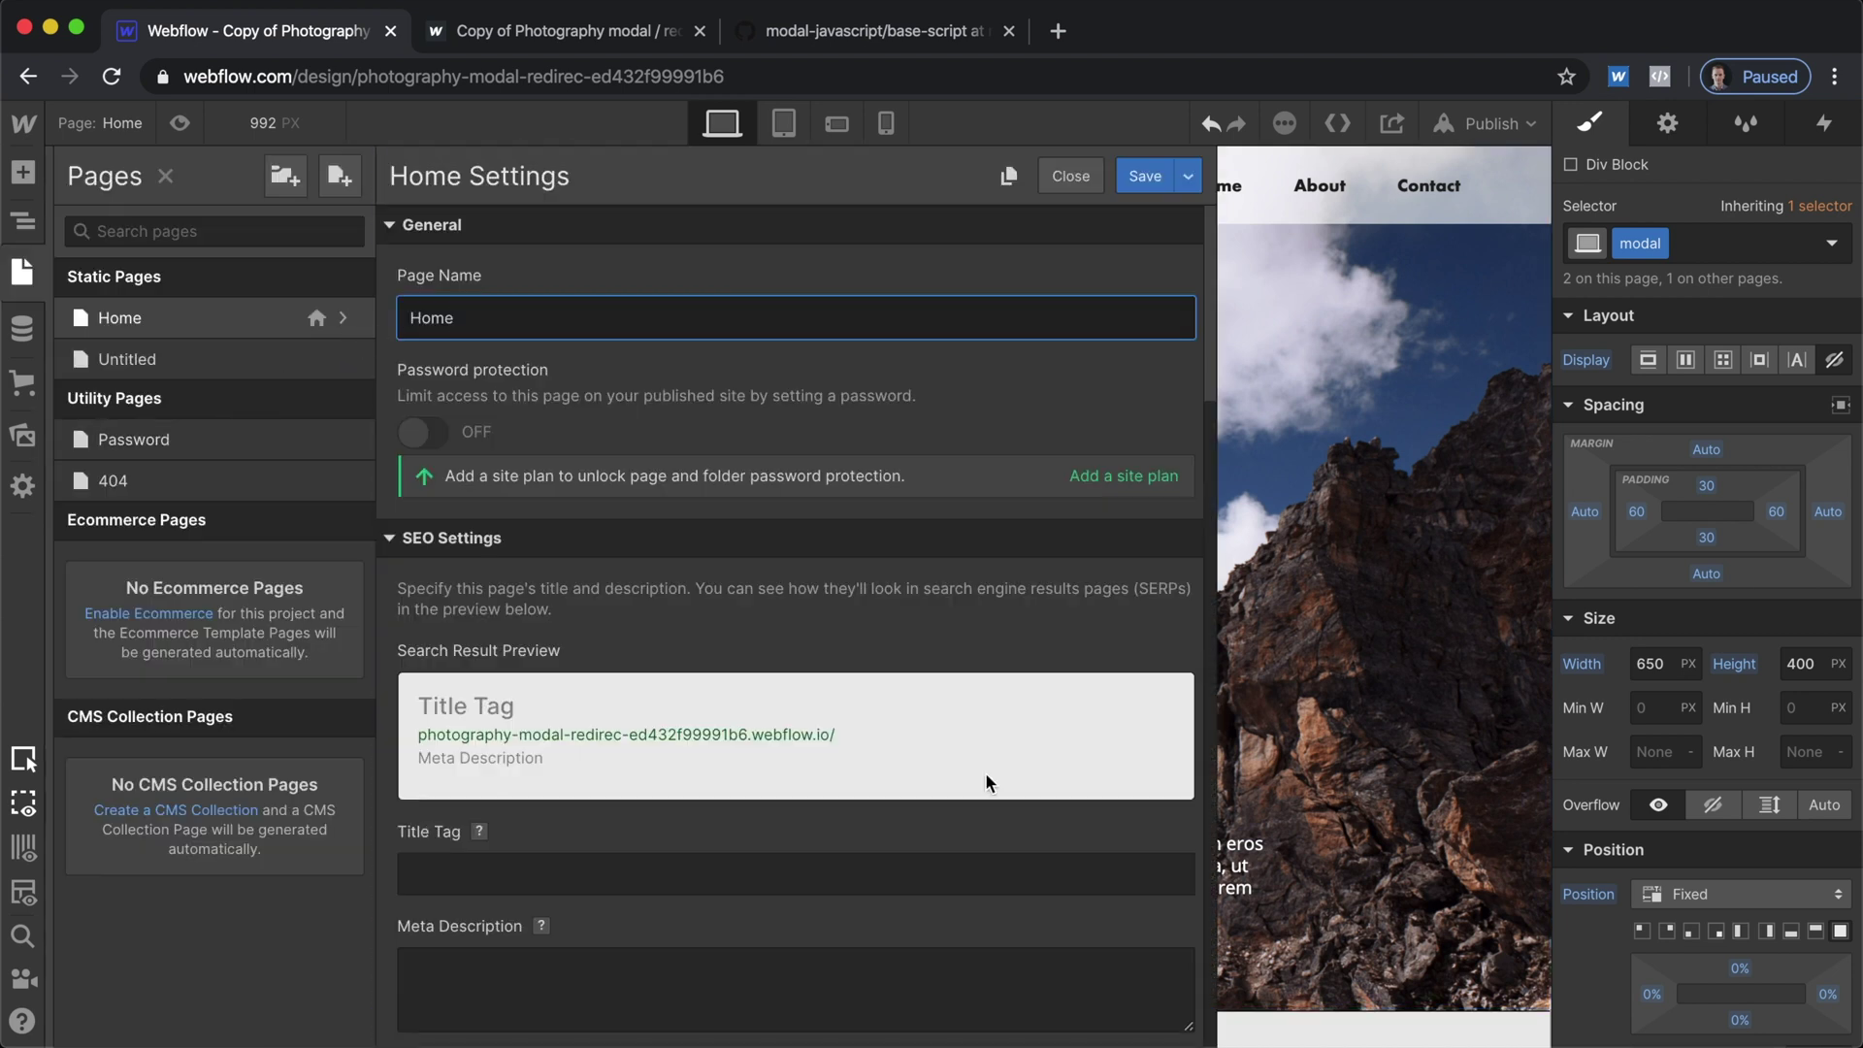
scroll(986, 783, "down", 15)
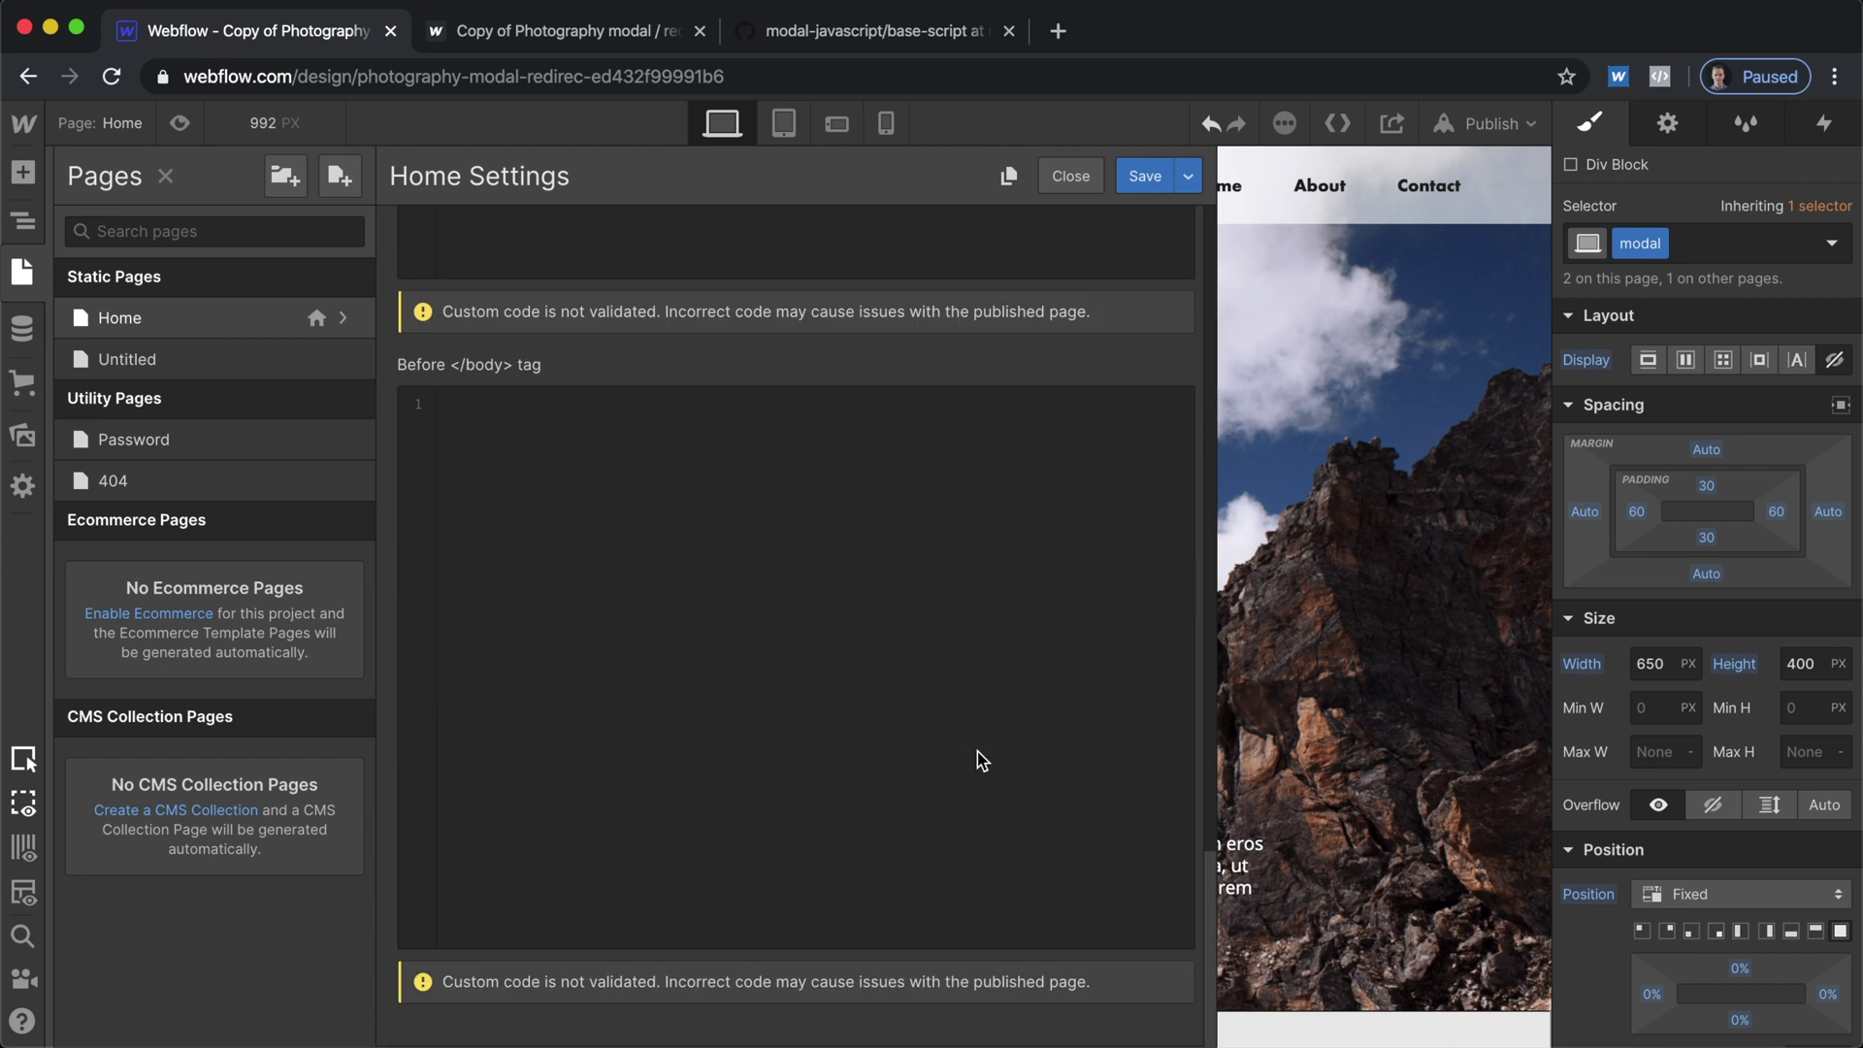
Copy all 23 lines of the modal script from the GitHub tab and return to Webflow
left_click(849, 50)
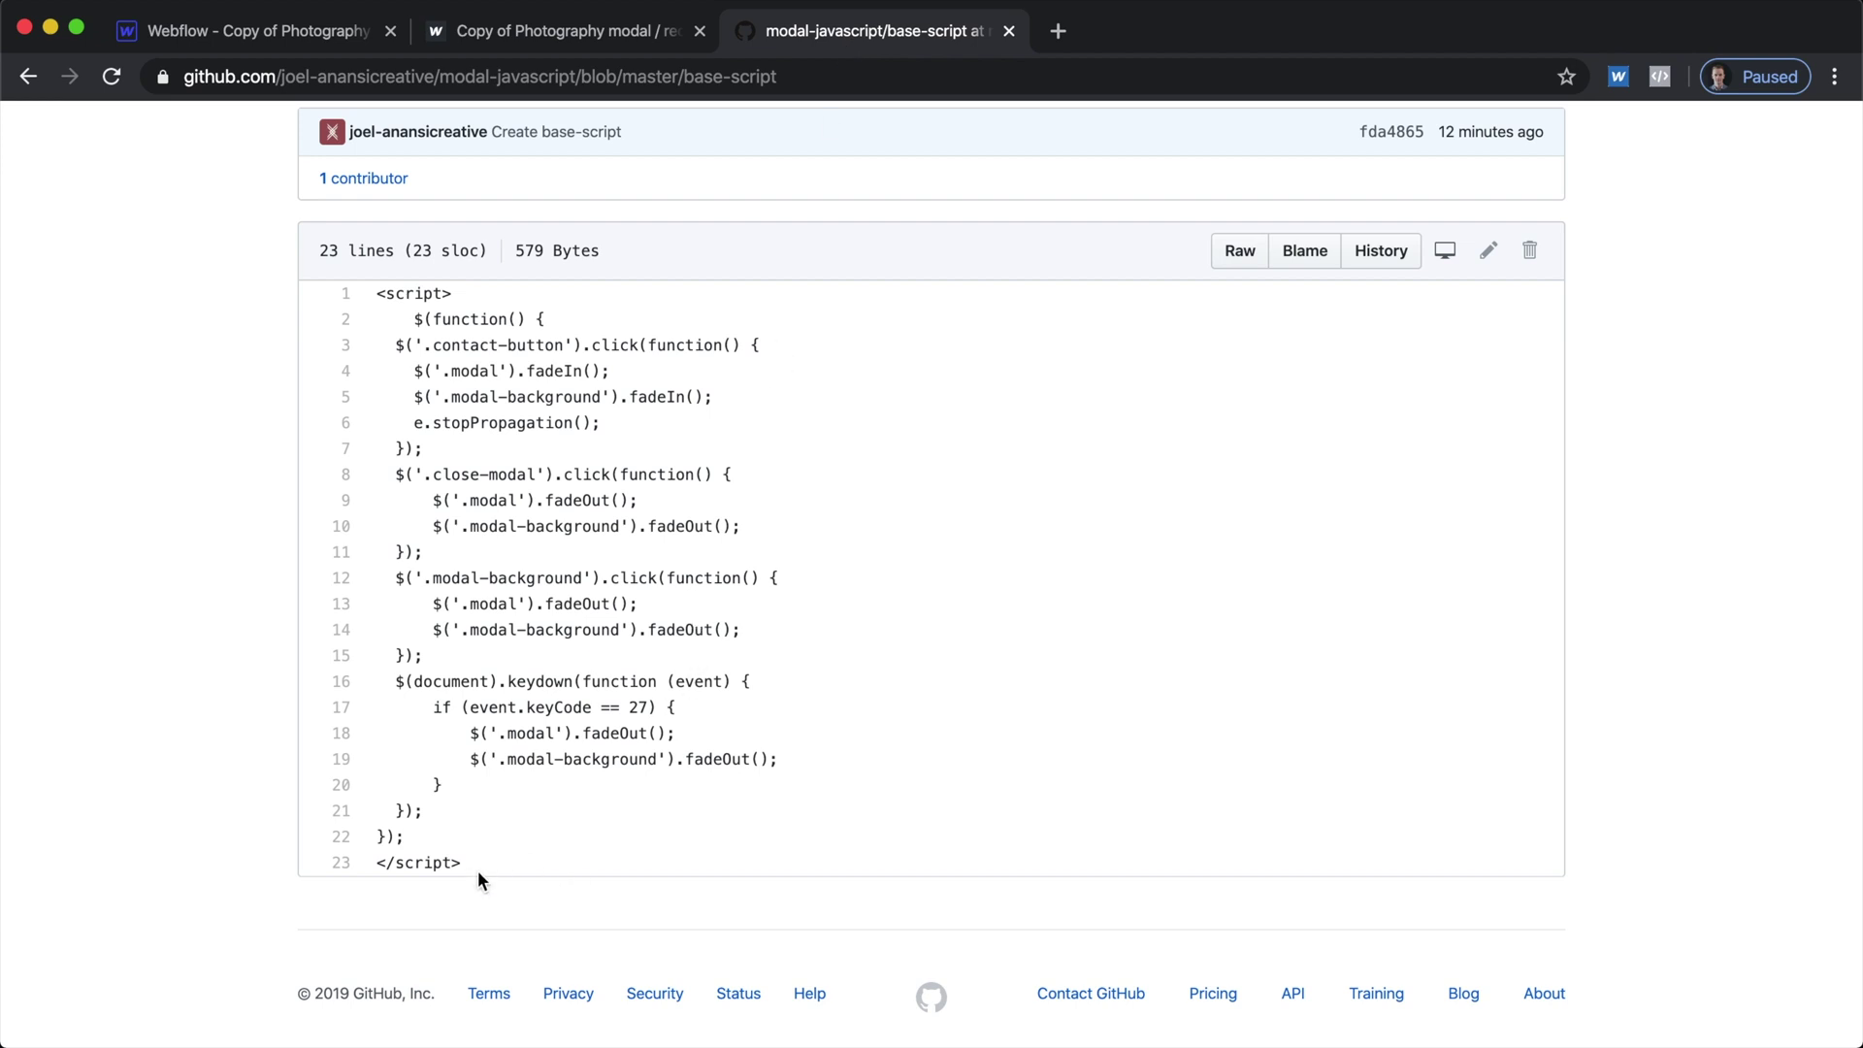
left_click_drag(479, 865, 236, 270)
key("ctrl+c")
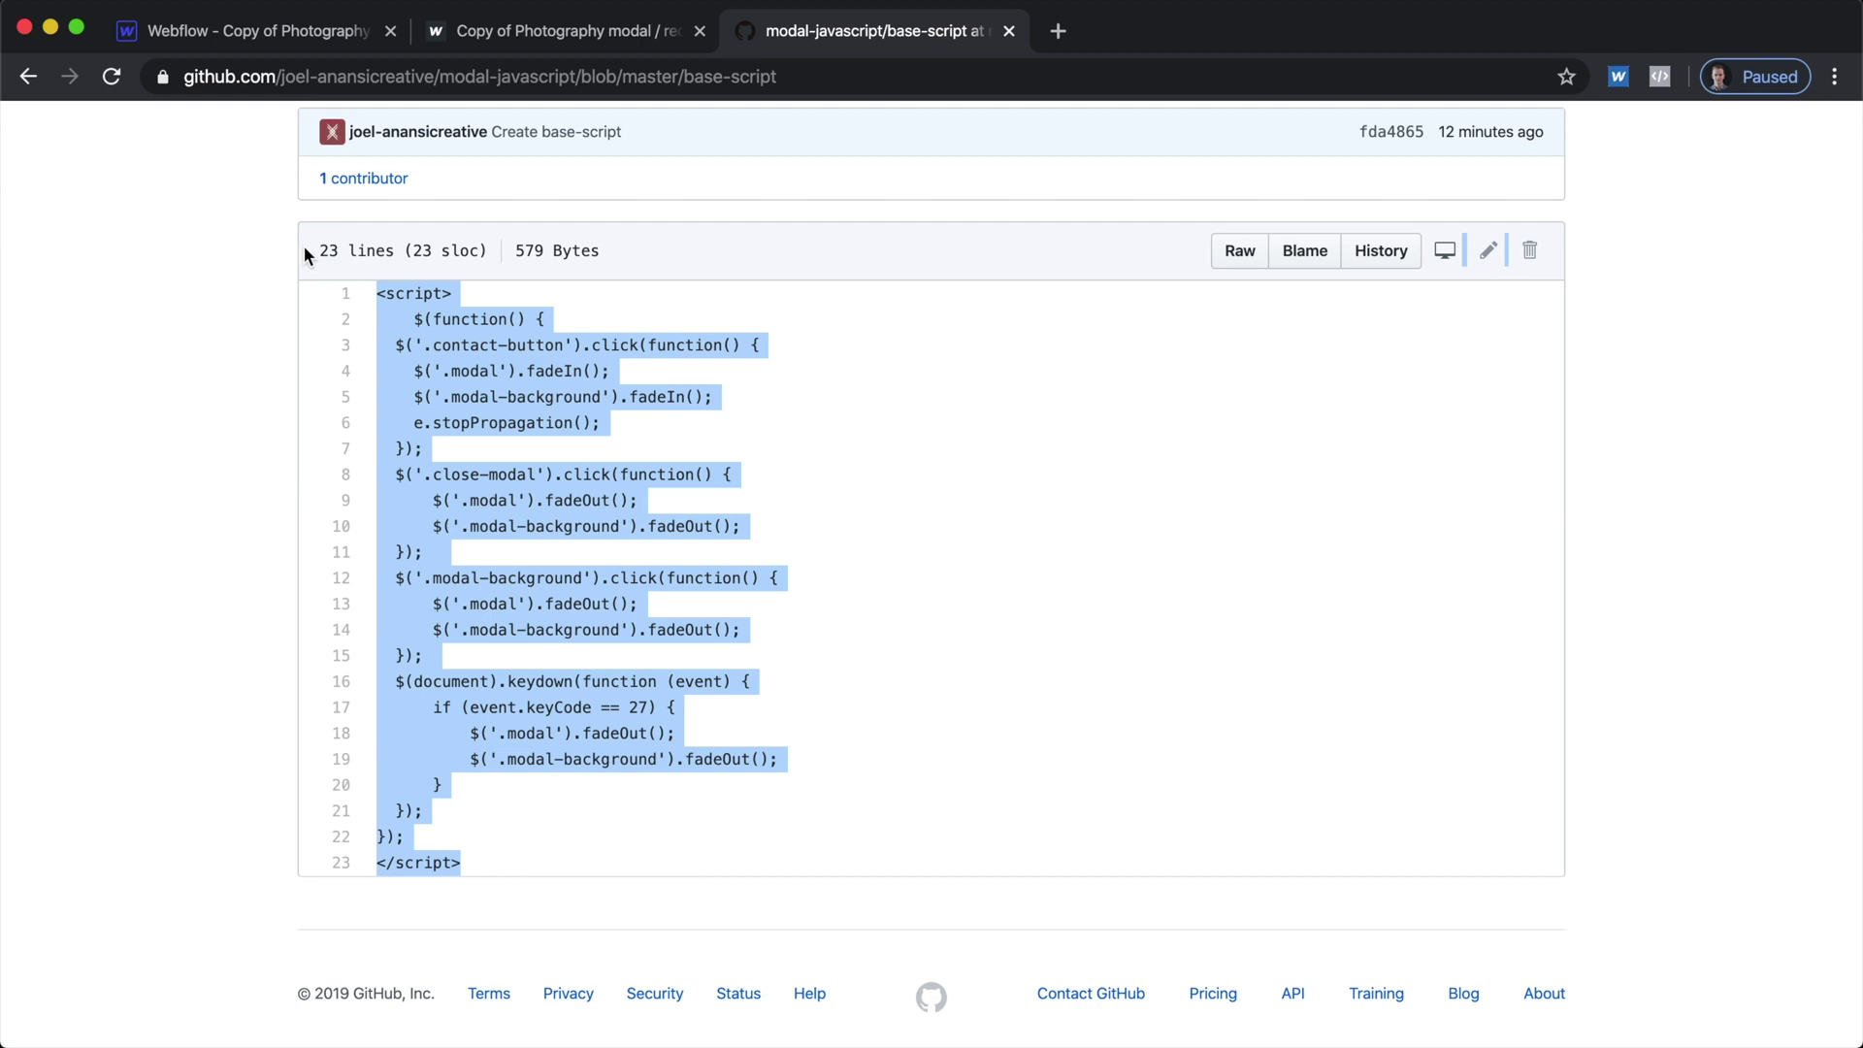
left_click(254, 41)
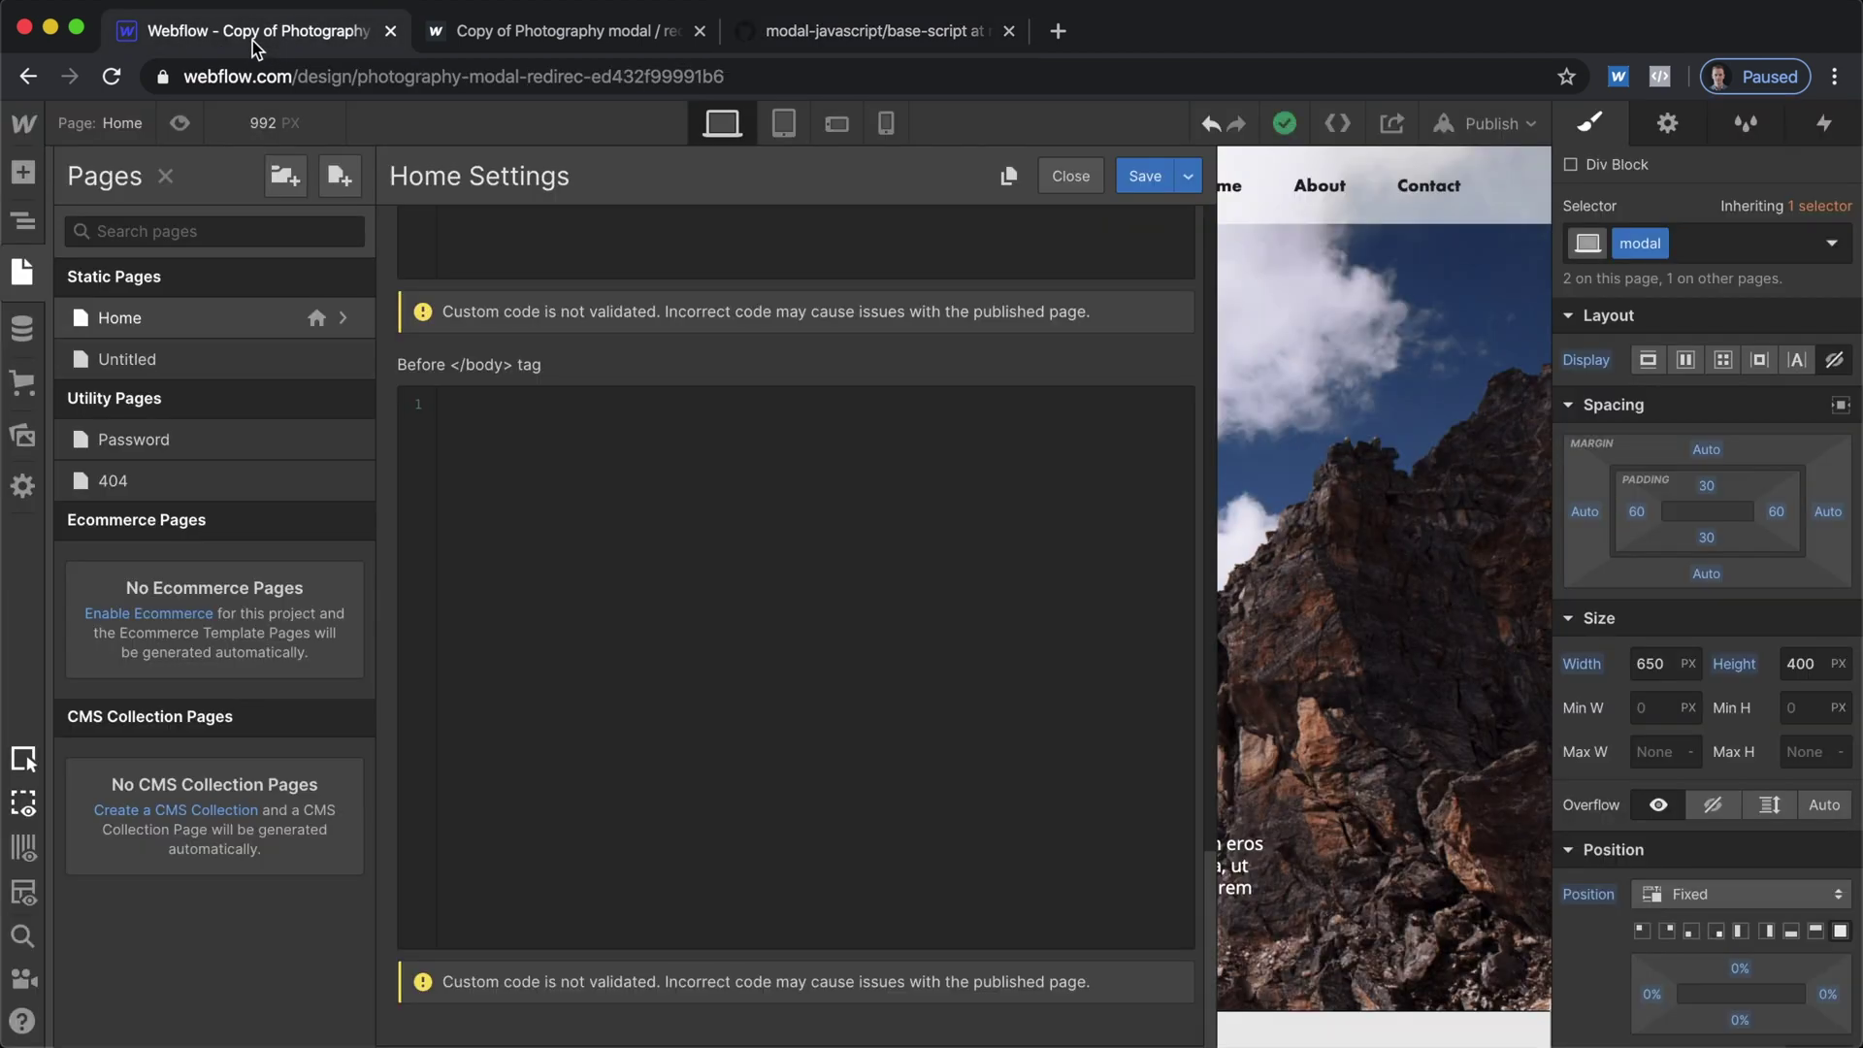
Paste the 23-line jQuery modal script into the Home page's Before </body> code box
left_click(593, 427)
key("ctrl+v")
scroll(593, 438, "up", 1)
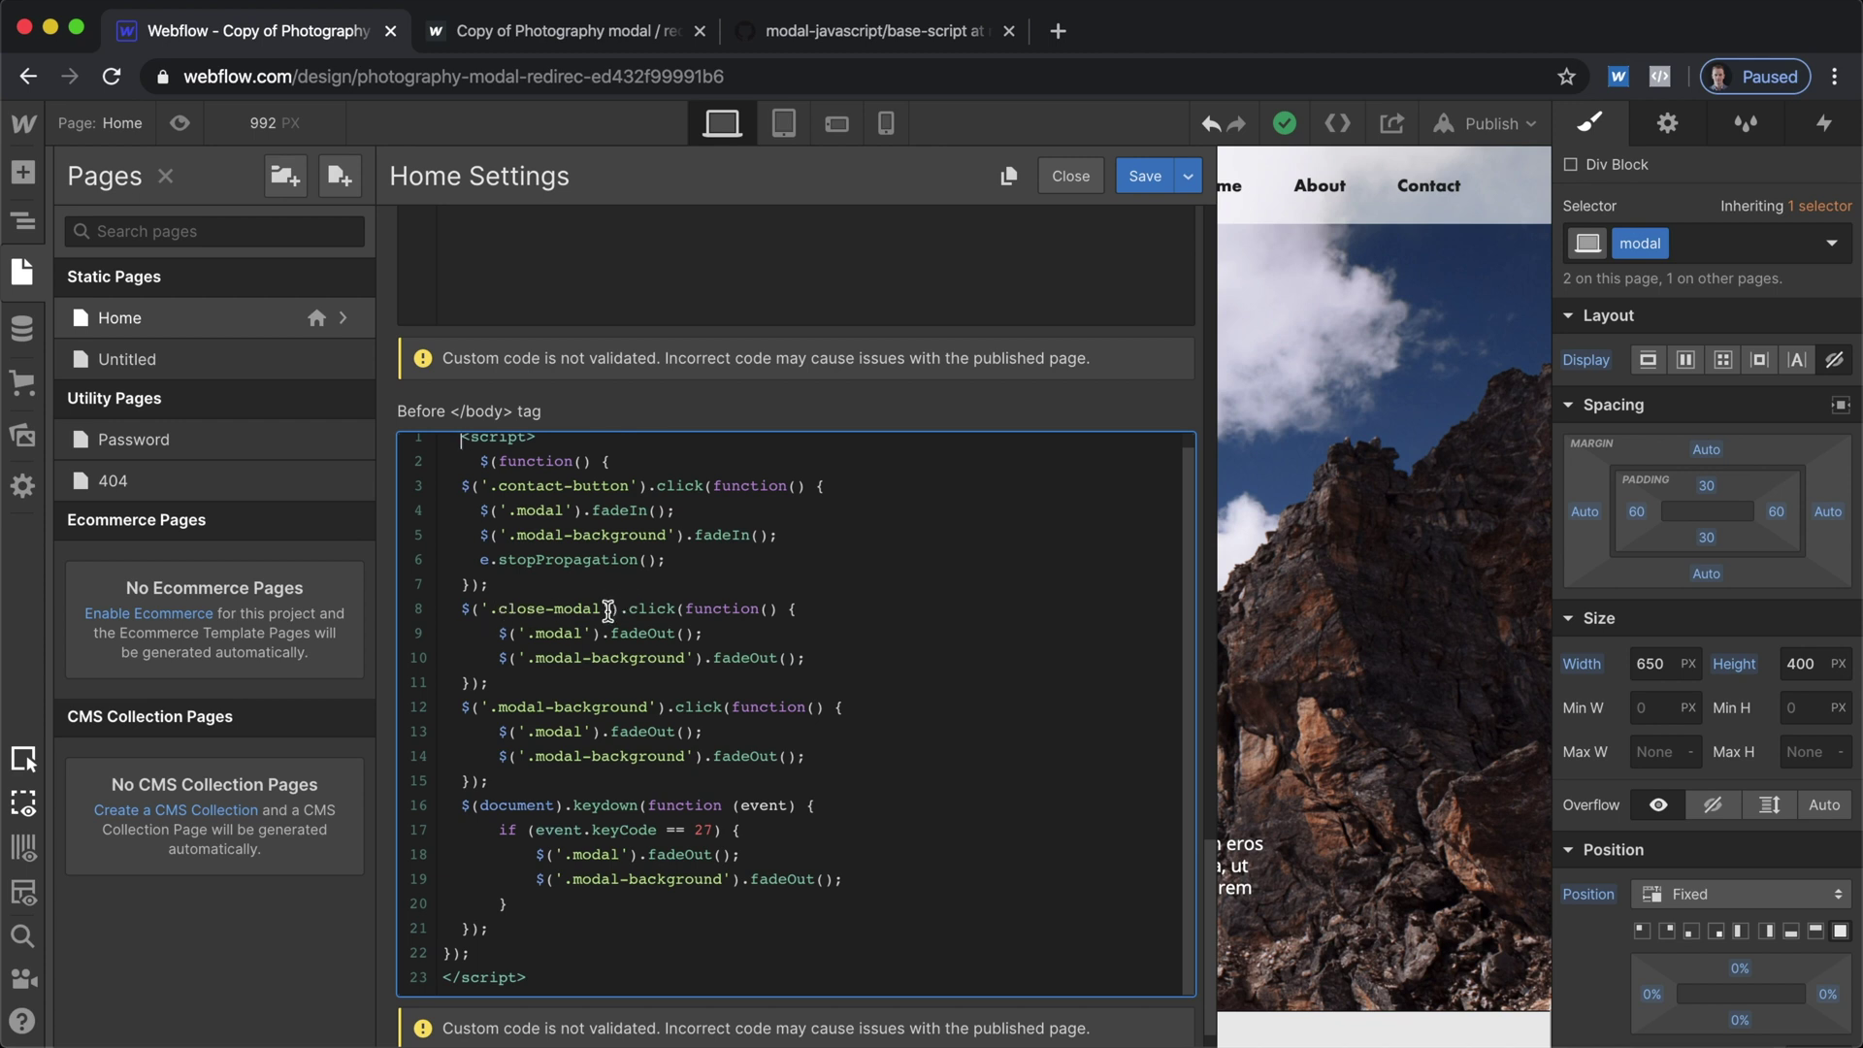
Review the pasted script's fade-in on .contact-button and its close, background-click and Escape handlers
left_click(20, 223)
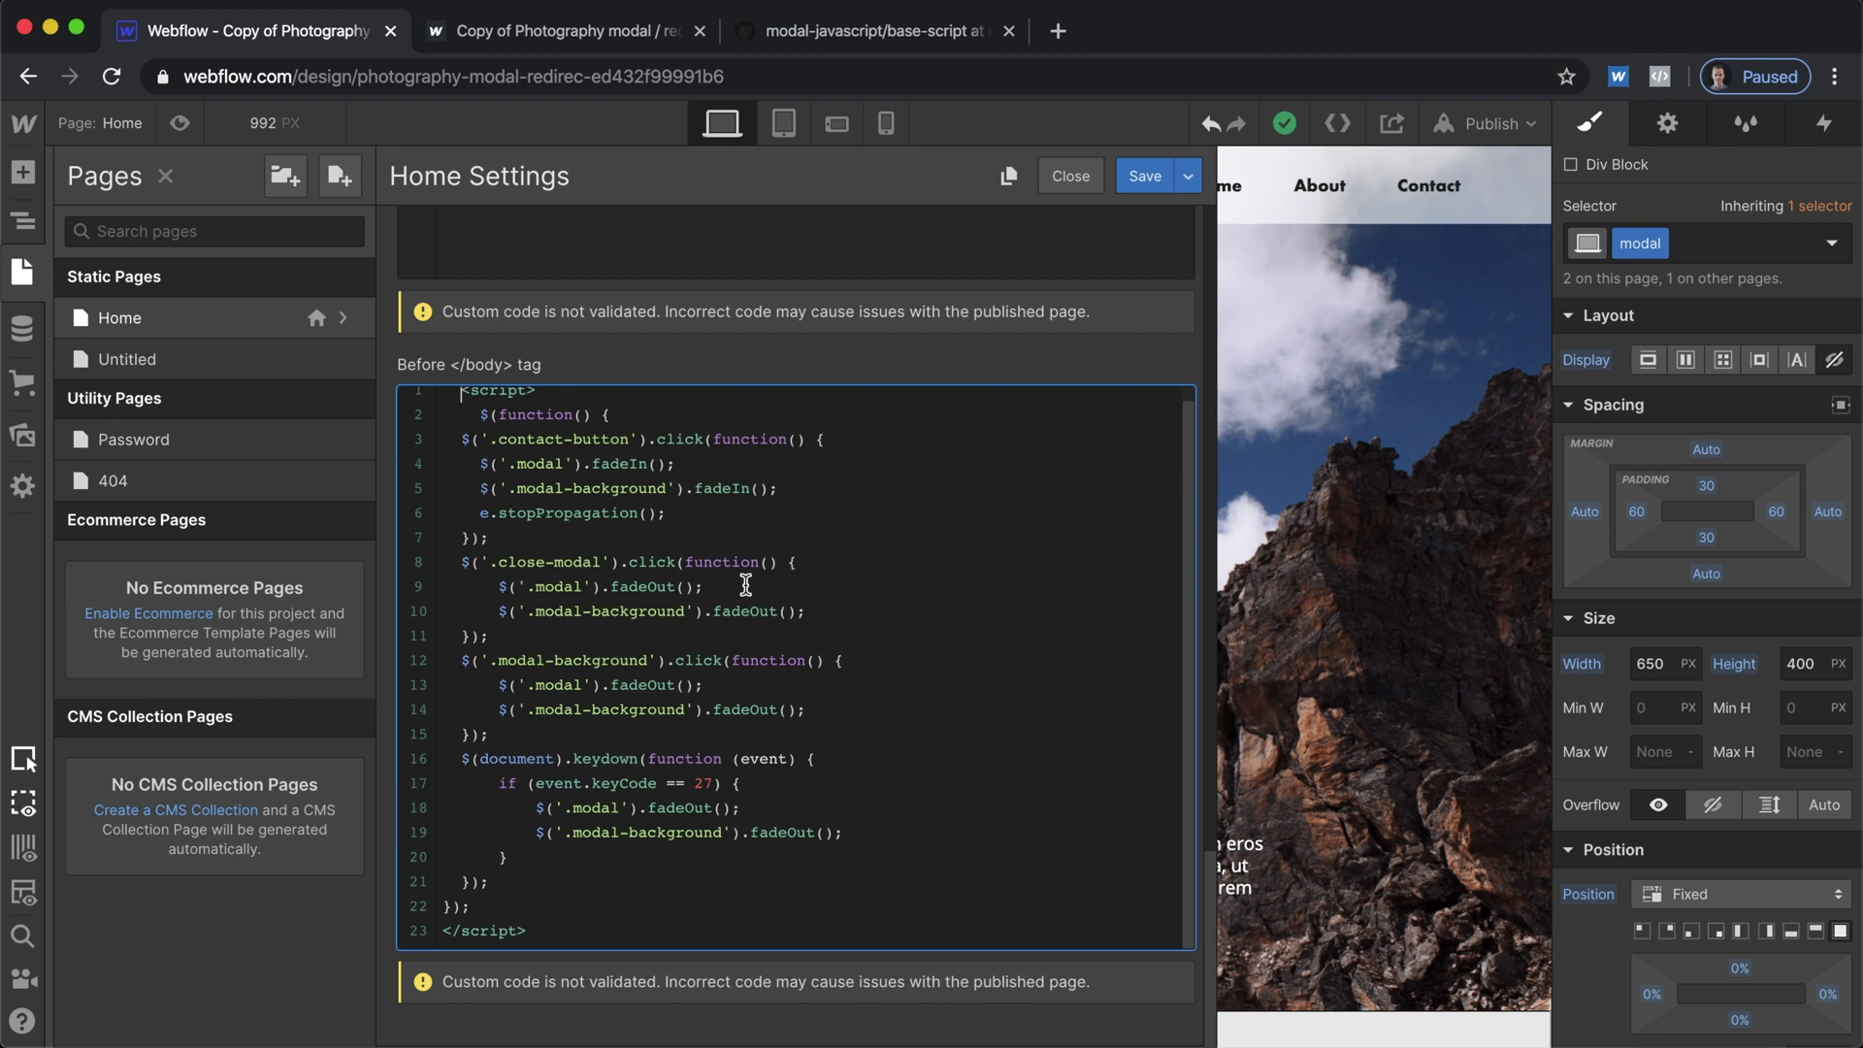
scroll(745, 585, "up", 1)
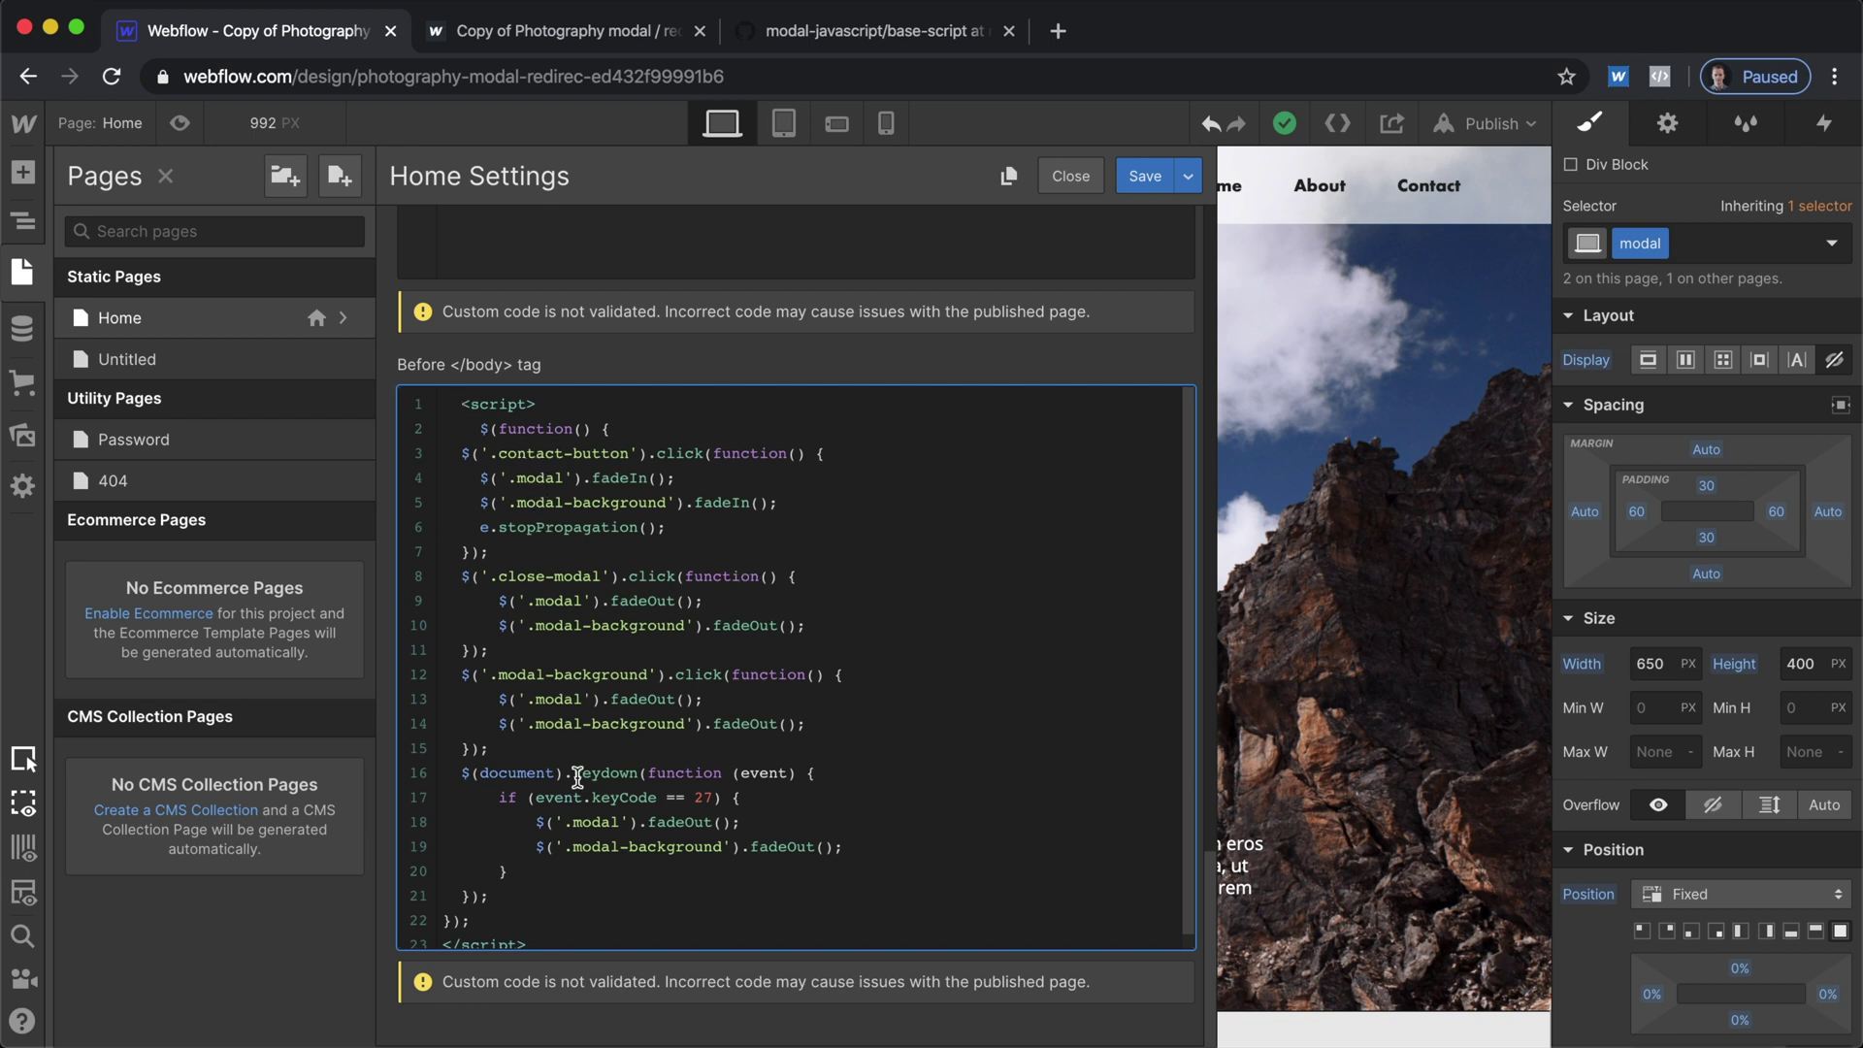
scroll(578, 776, "down", 1)
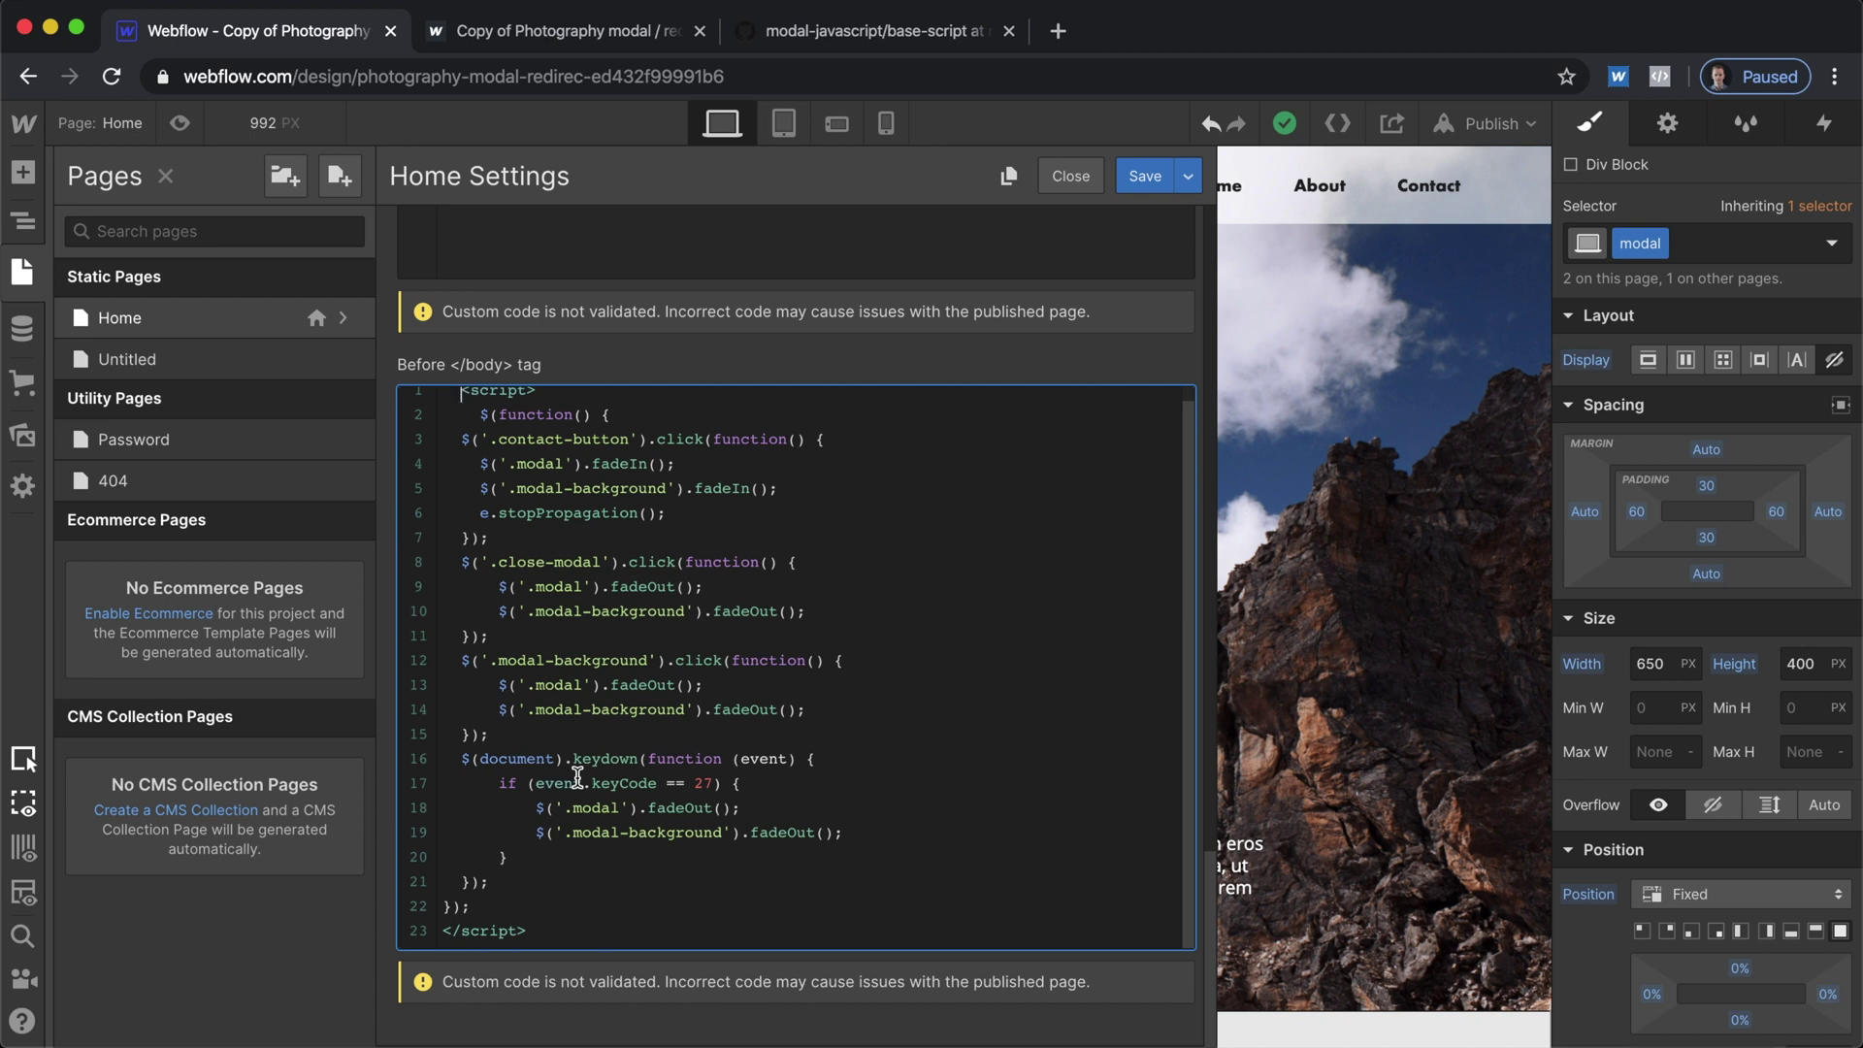
scroll(578, 778, "up", 1)
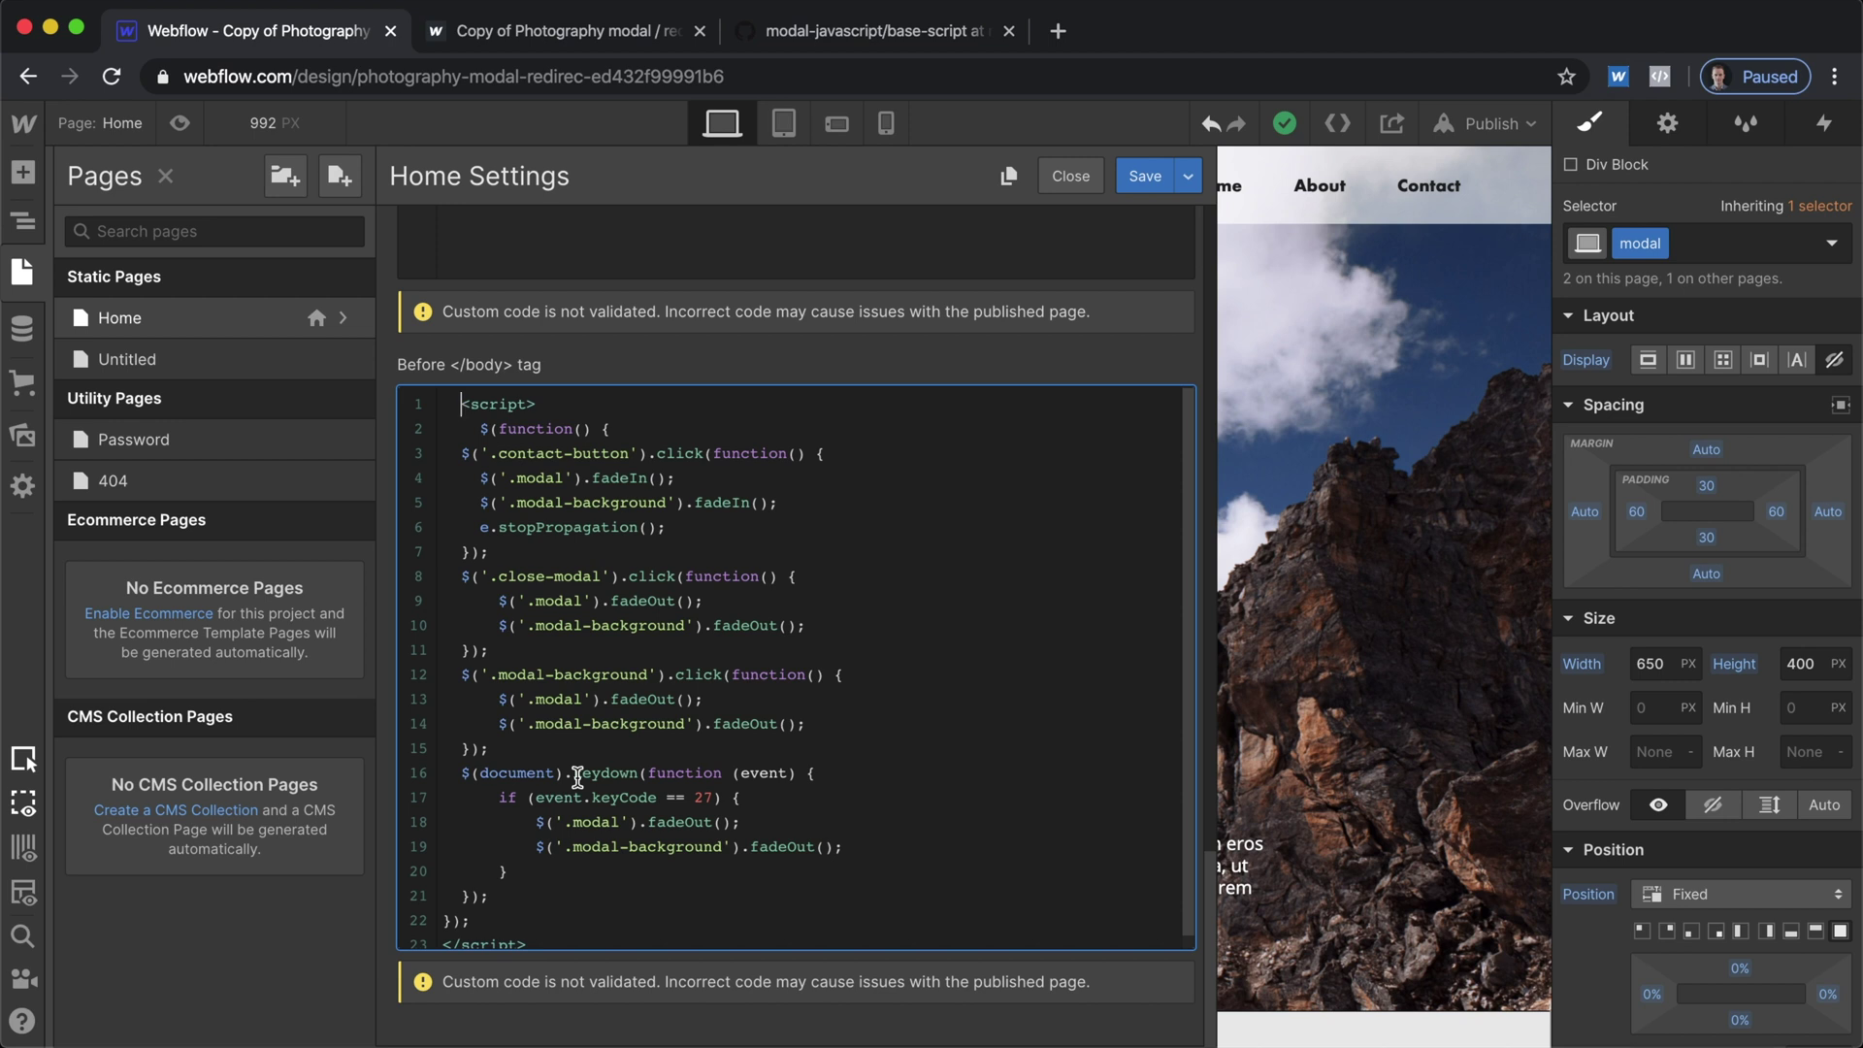
scroll(577, 776, "down", 1)
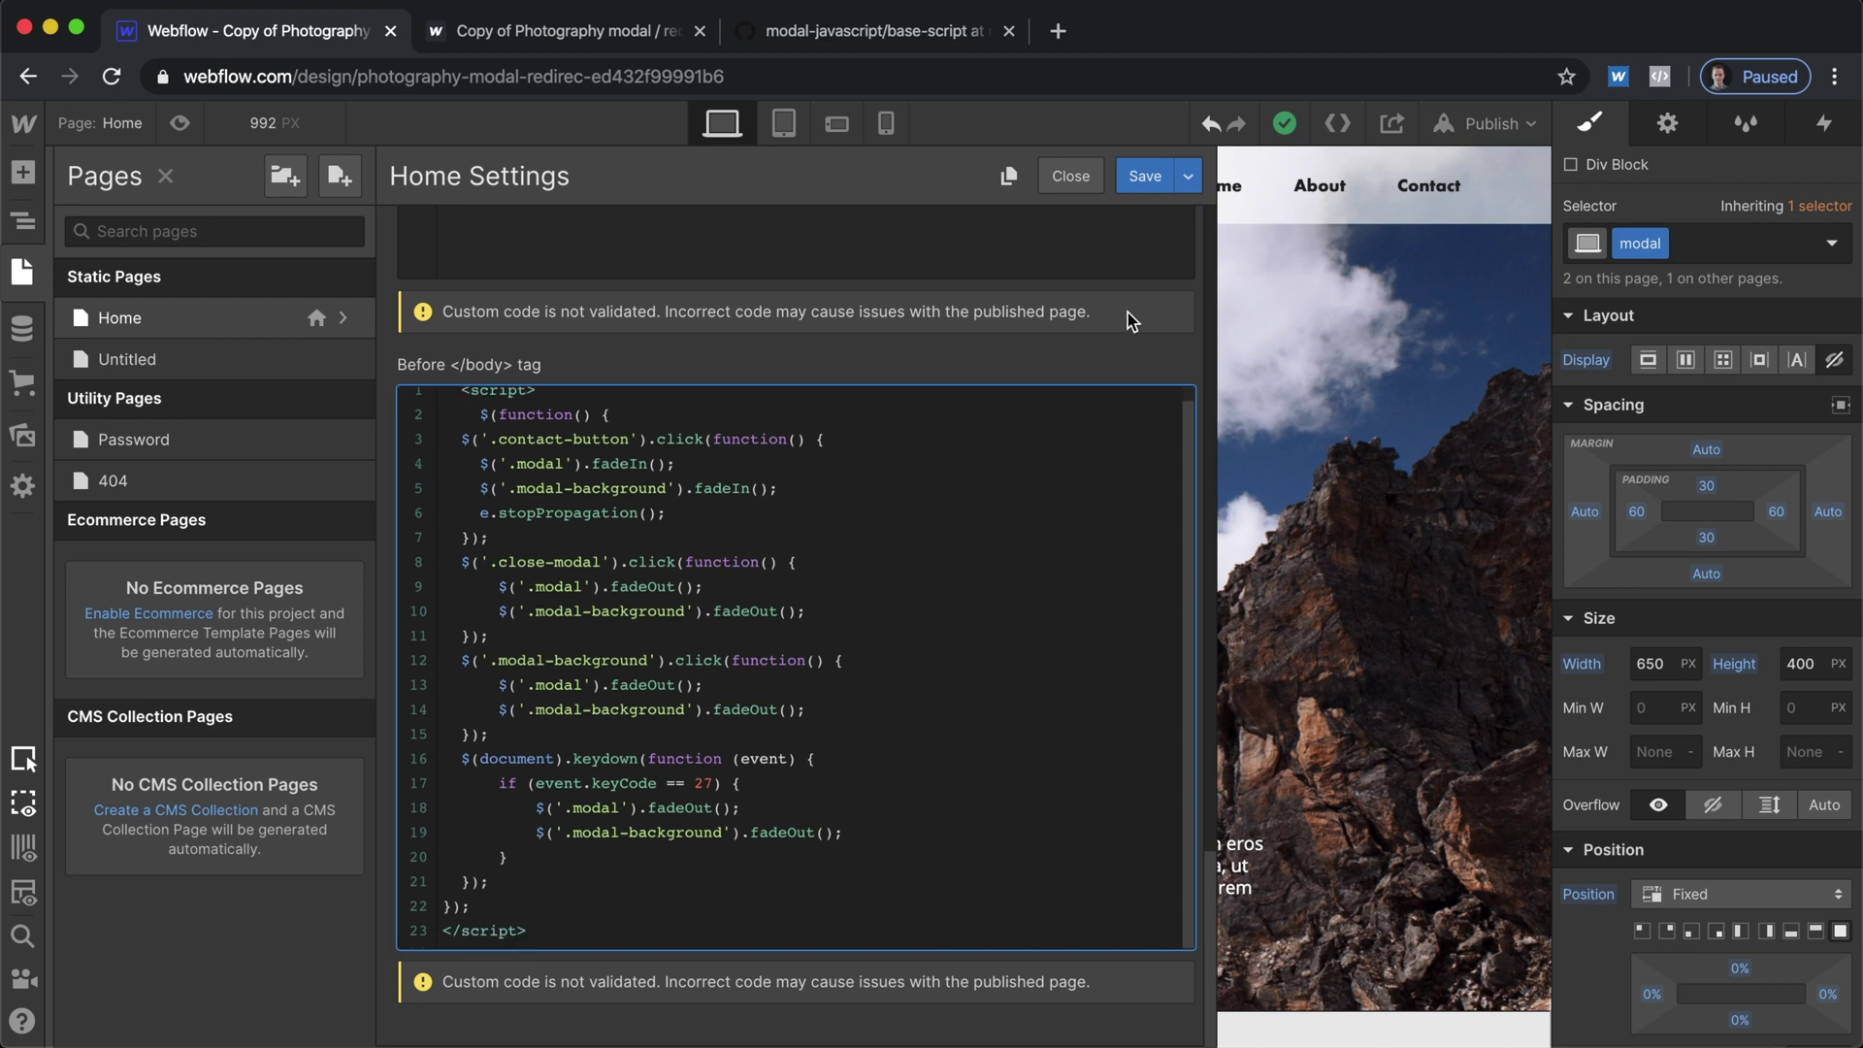
Save the custom code, publish, and open the live webflow.io site, dismissing the translation prompt
left_click(1145, 175)
left_click(1491, 125)
left_click(1261, 237)
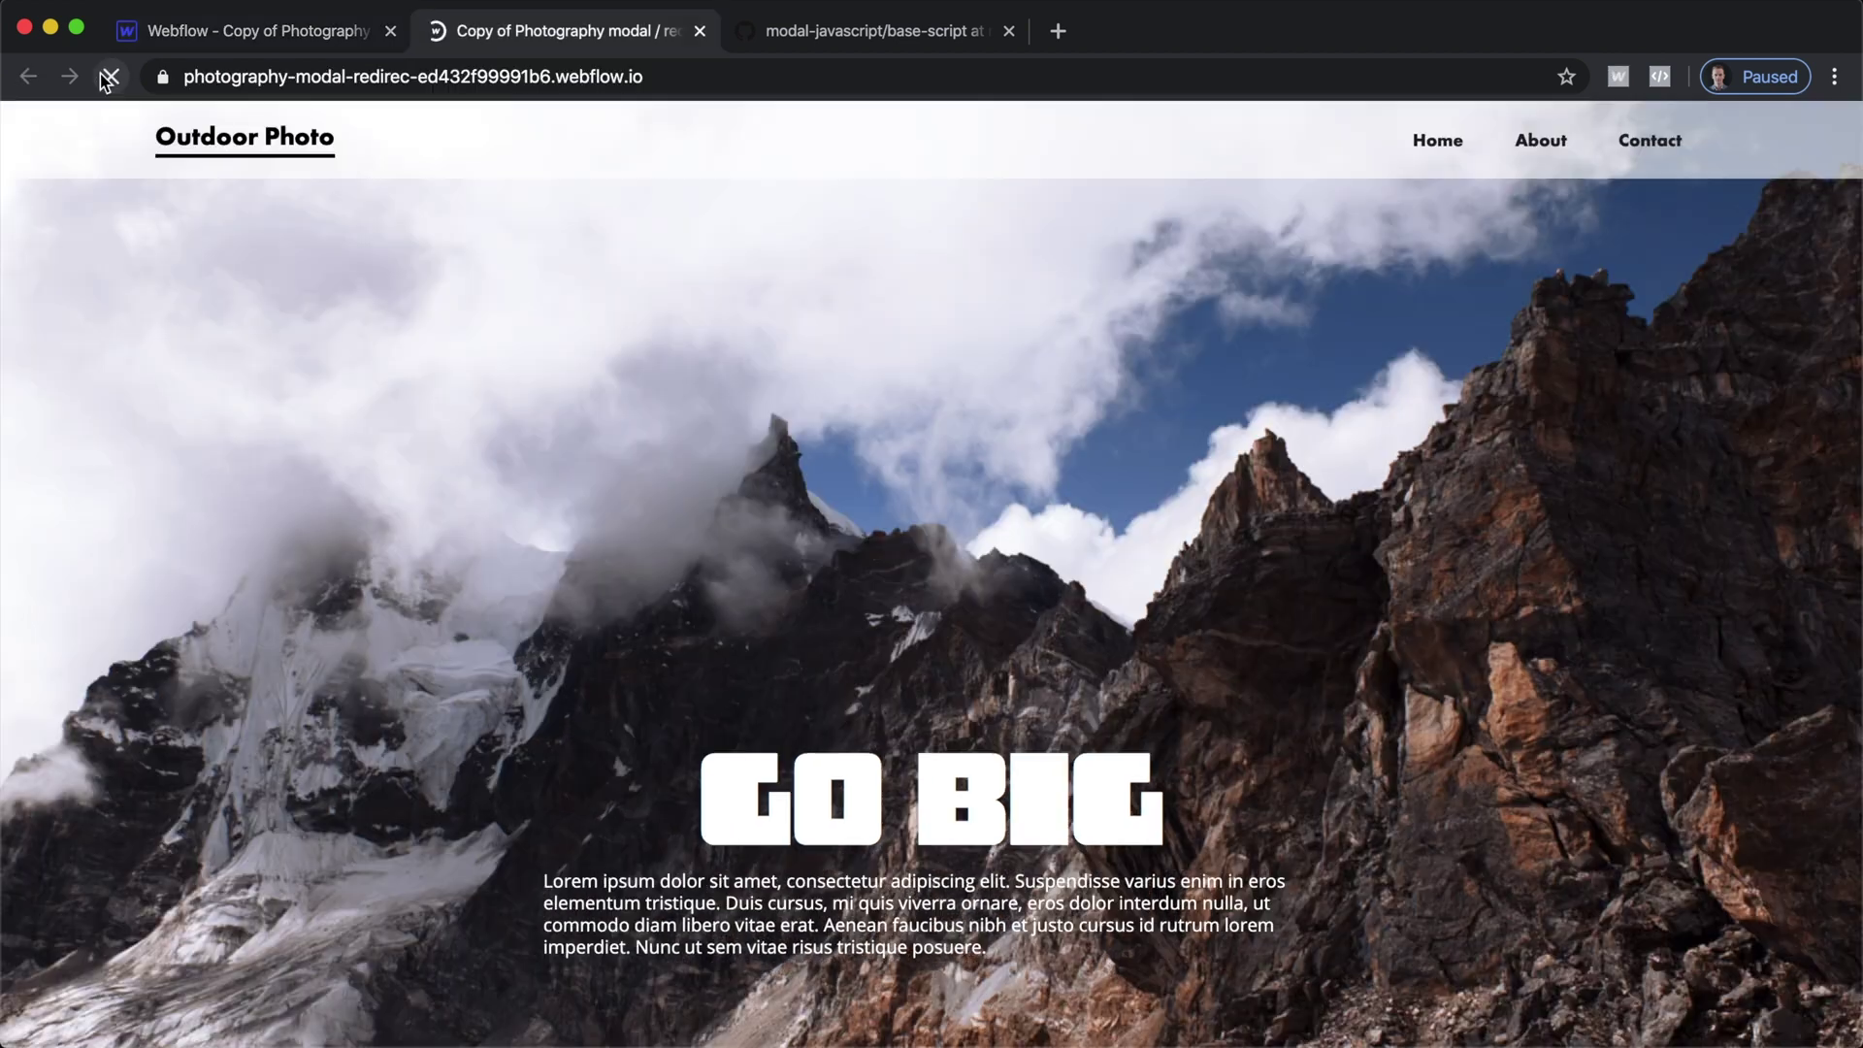
left_click(1736, 200)
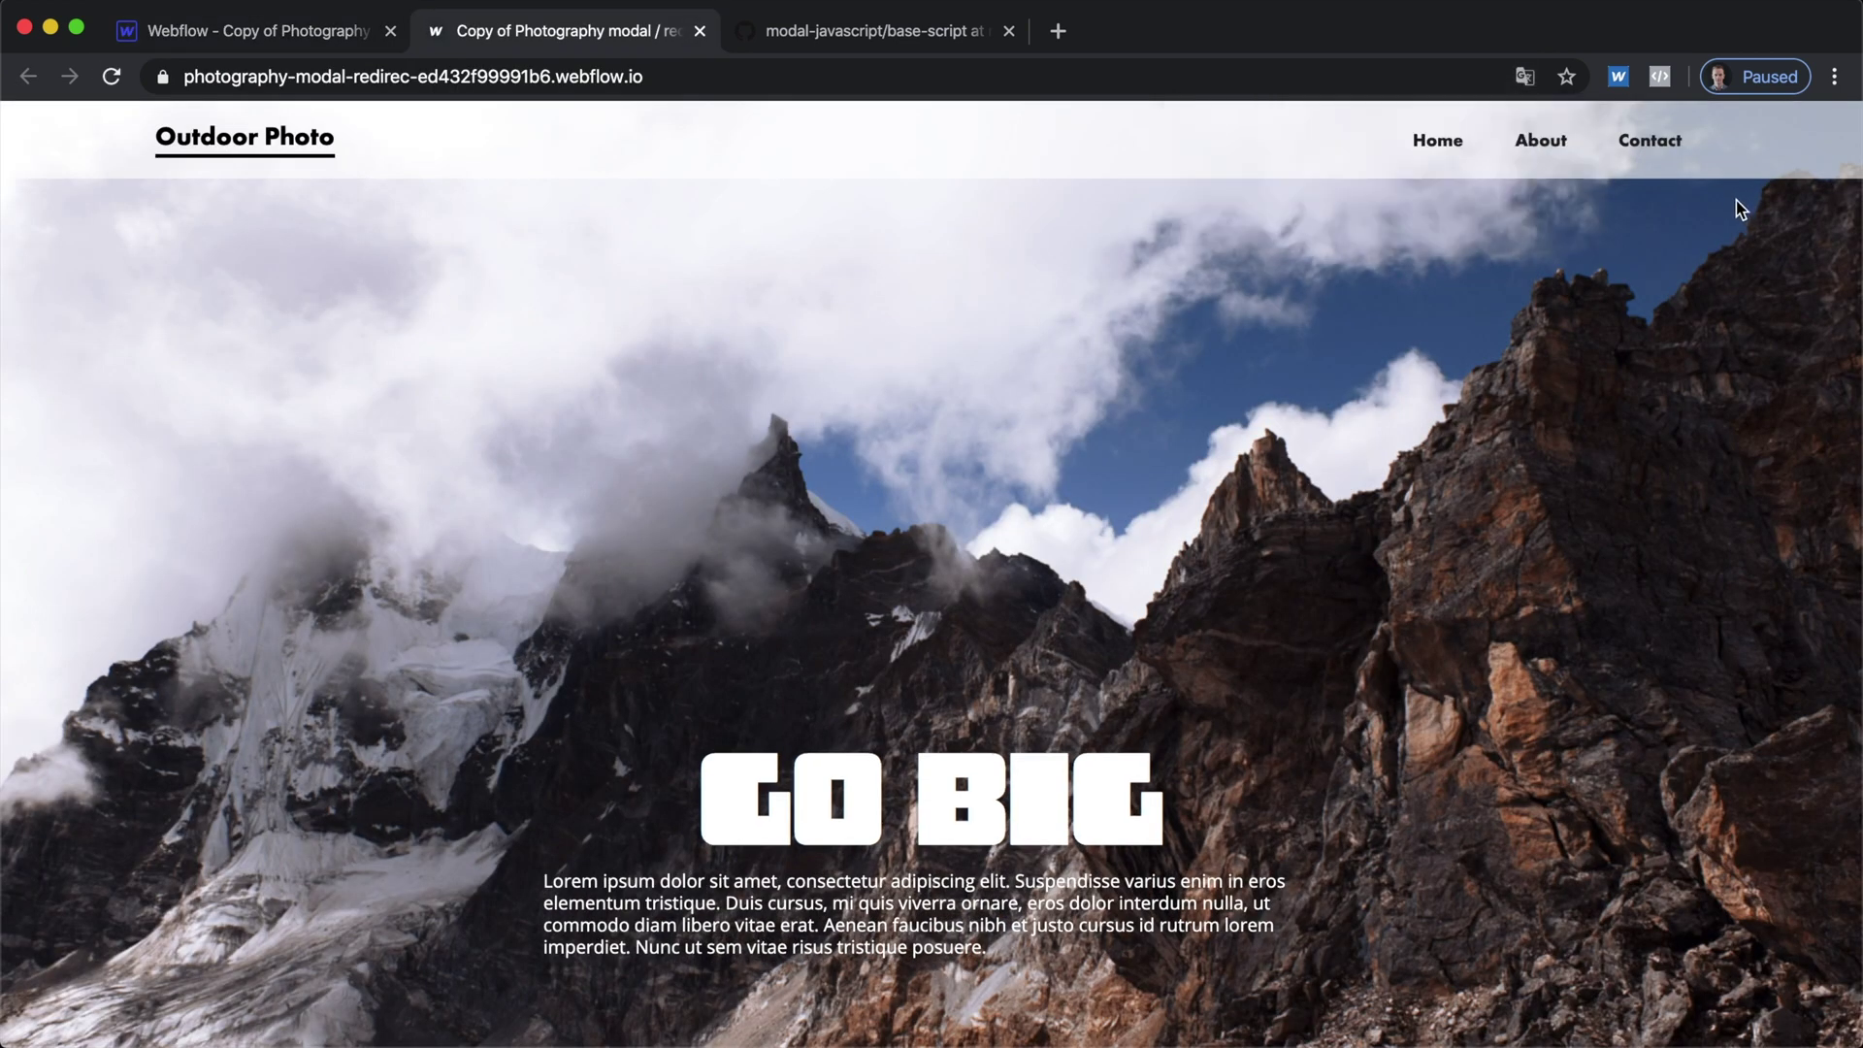
Open the contact modal, try the Name, Email and Message fields, and close it with the X
left_click(1649, 145)
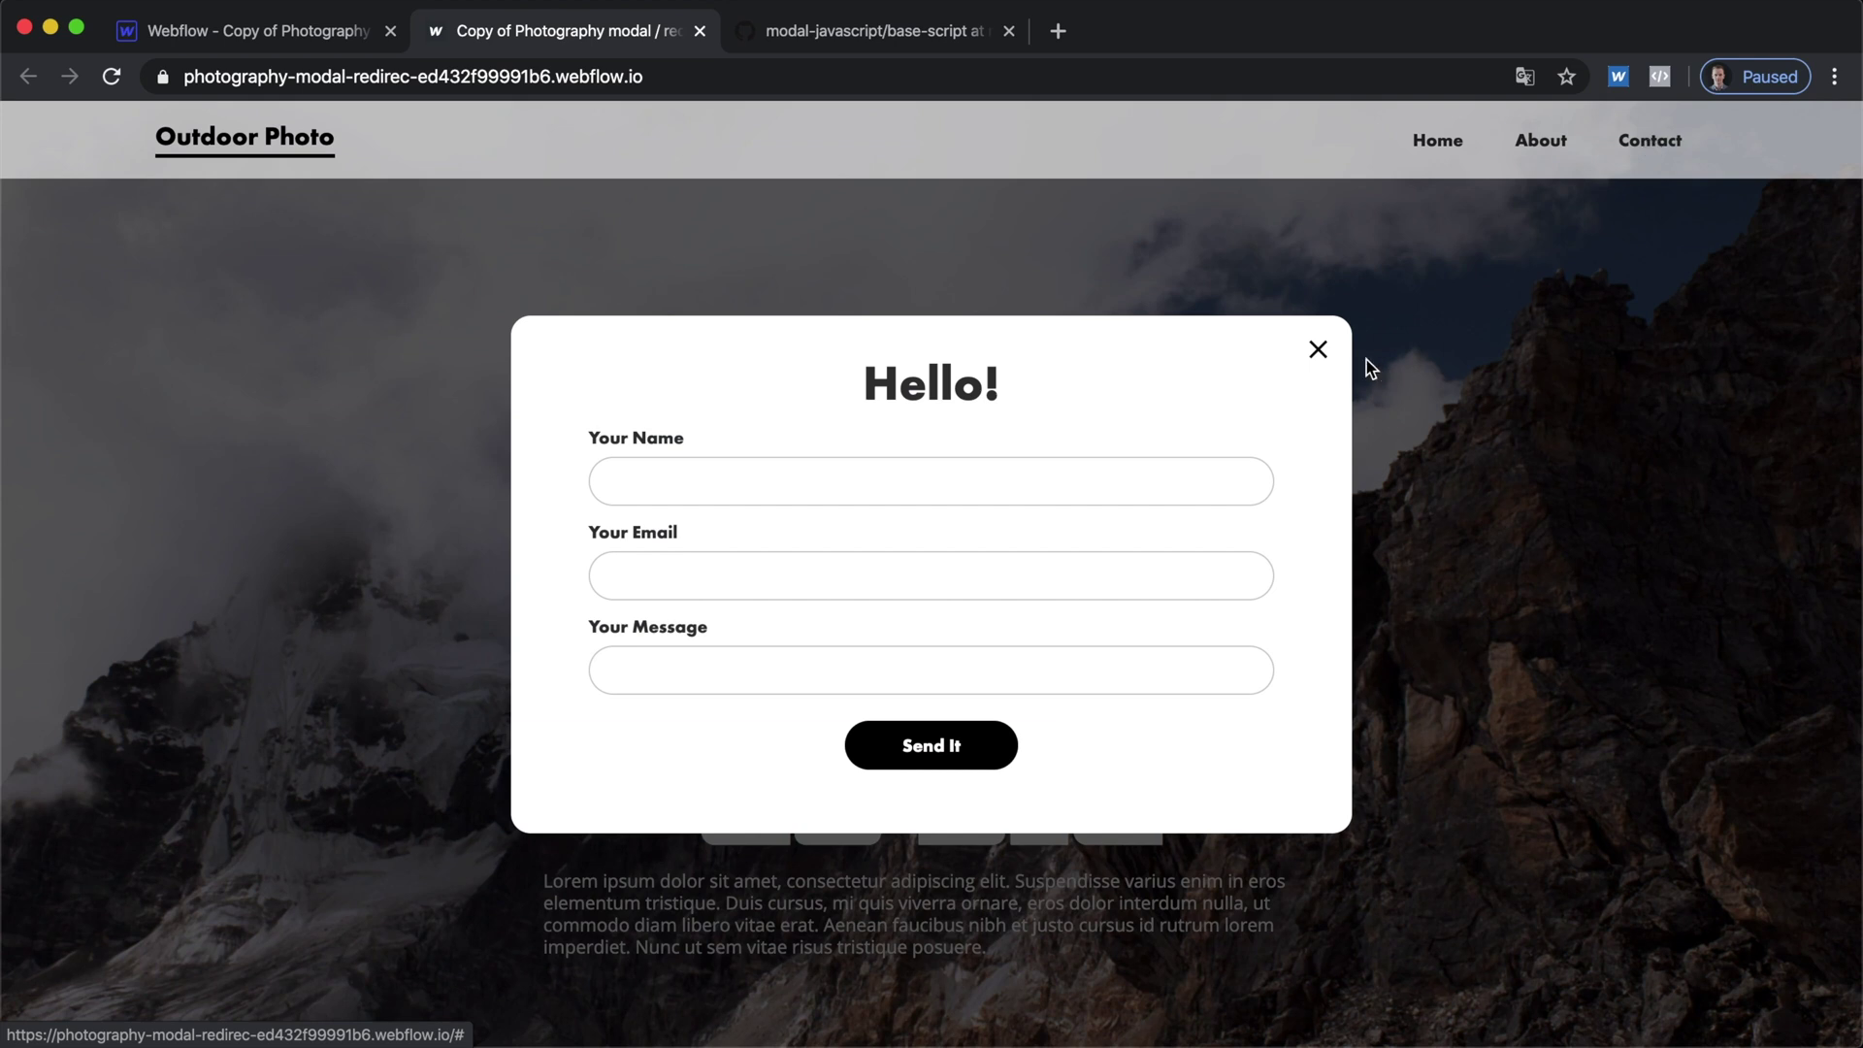
left_click(950, 458)
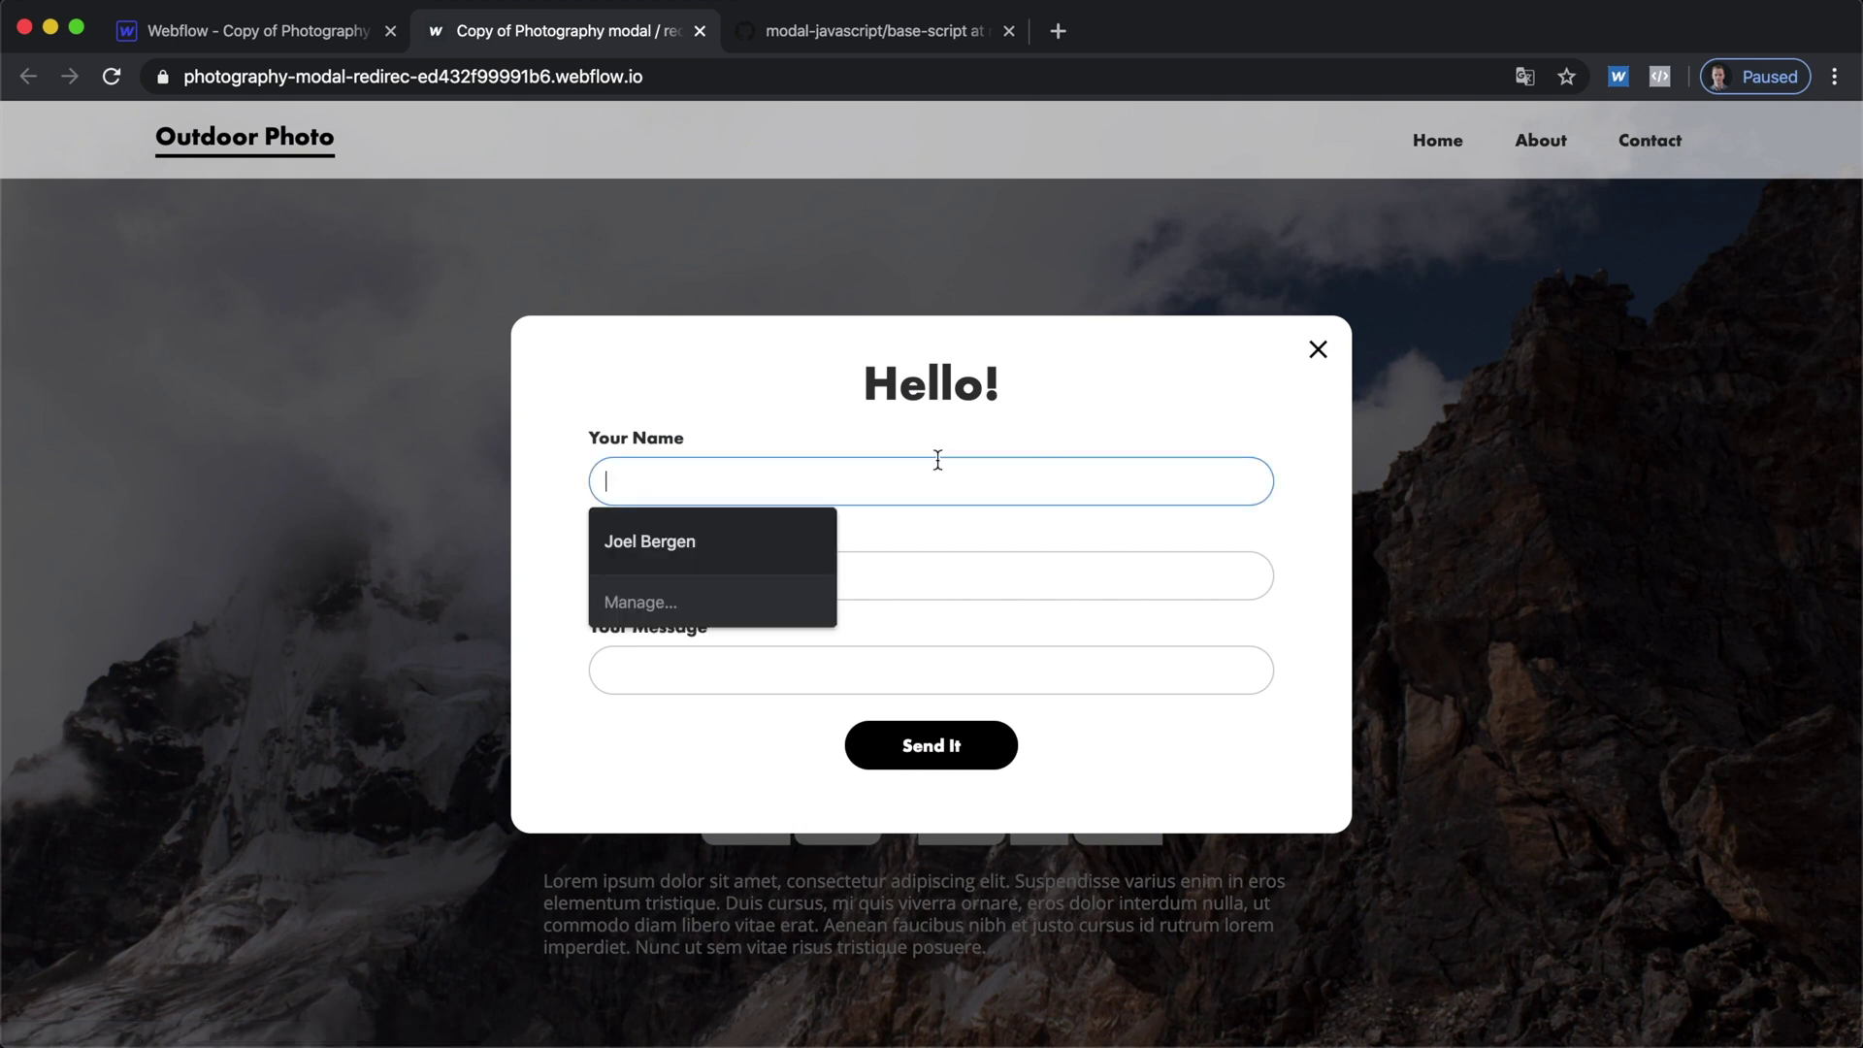
left_click(925, 578)
left_click(822, 698)
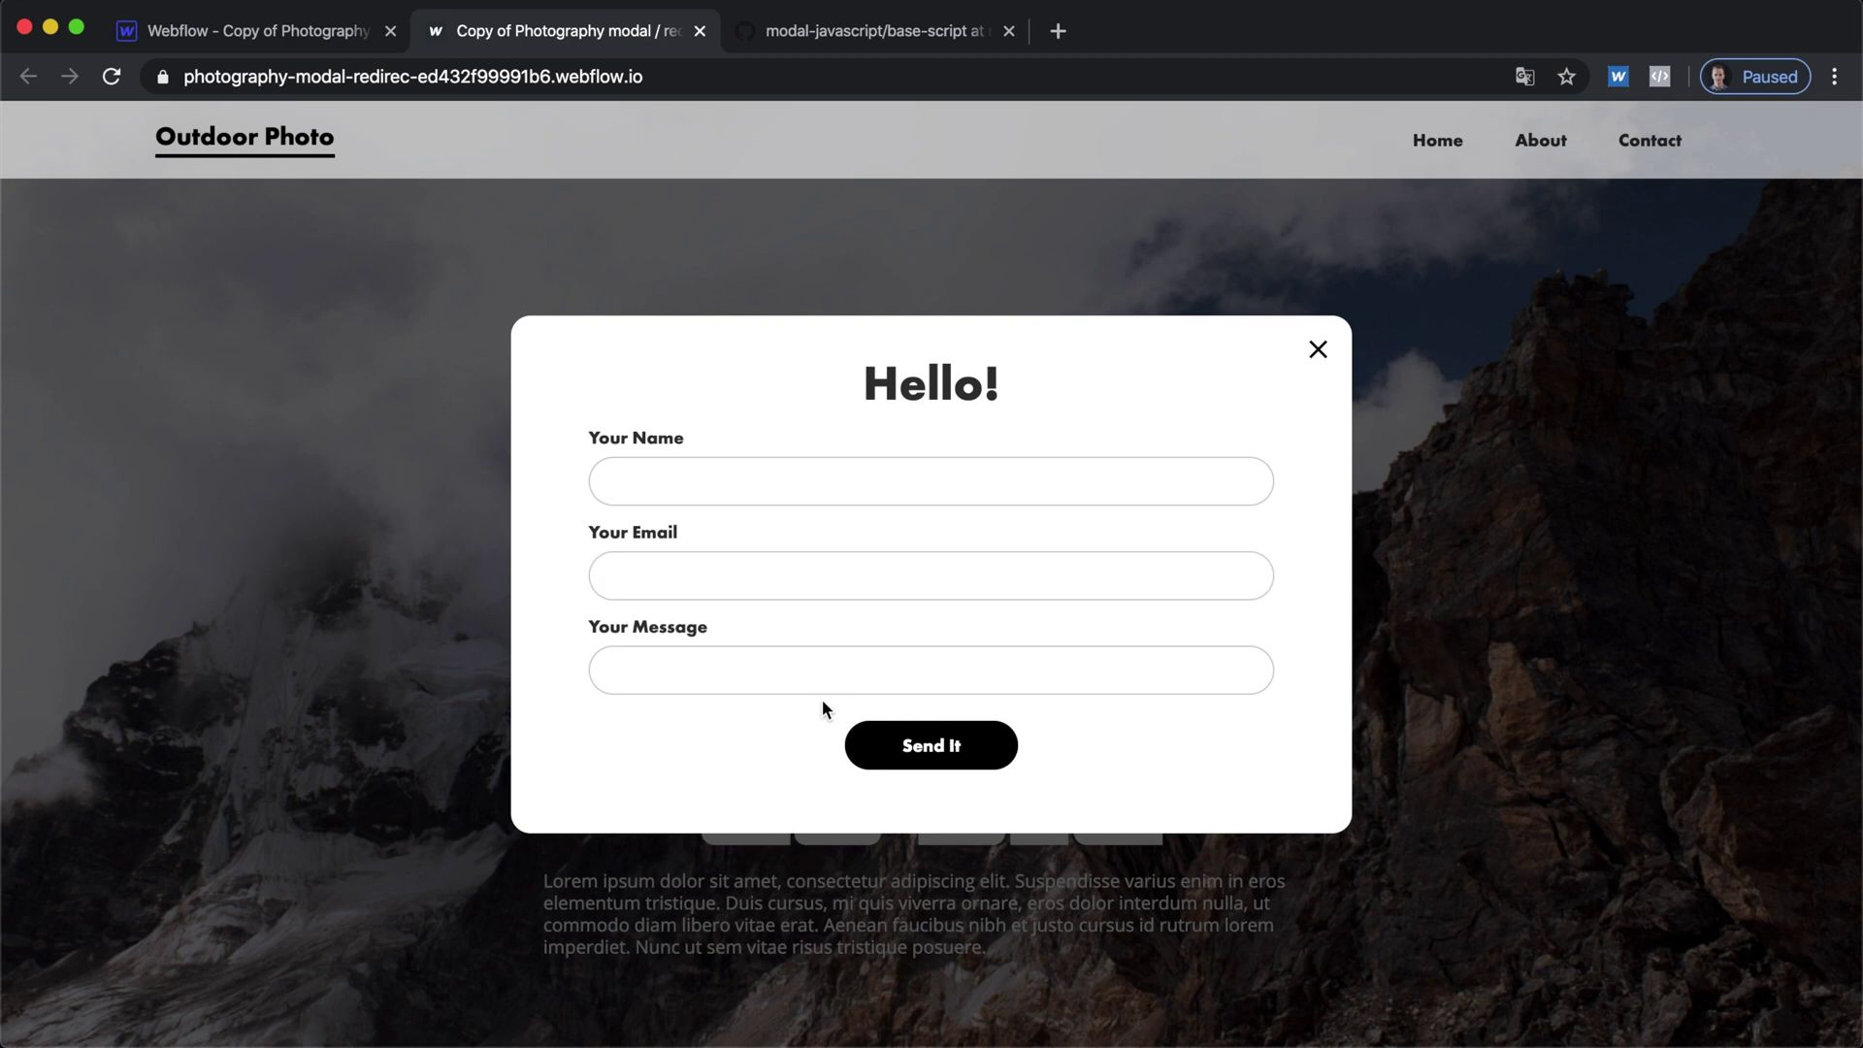
left_click(800, 663)
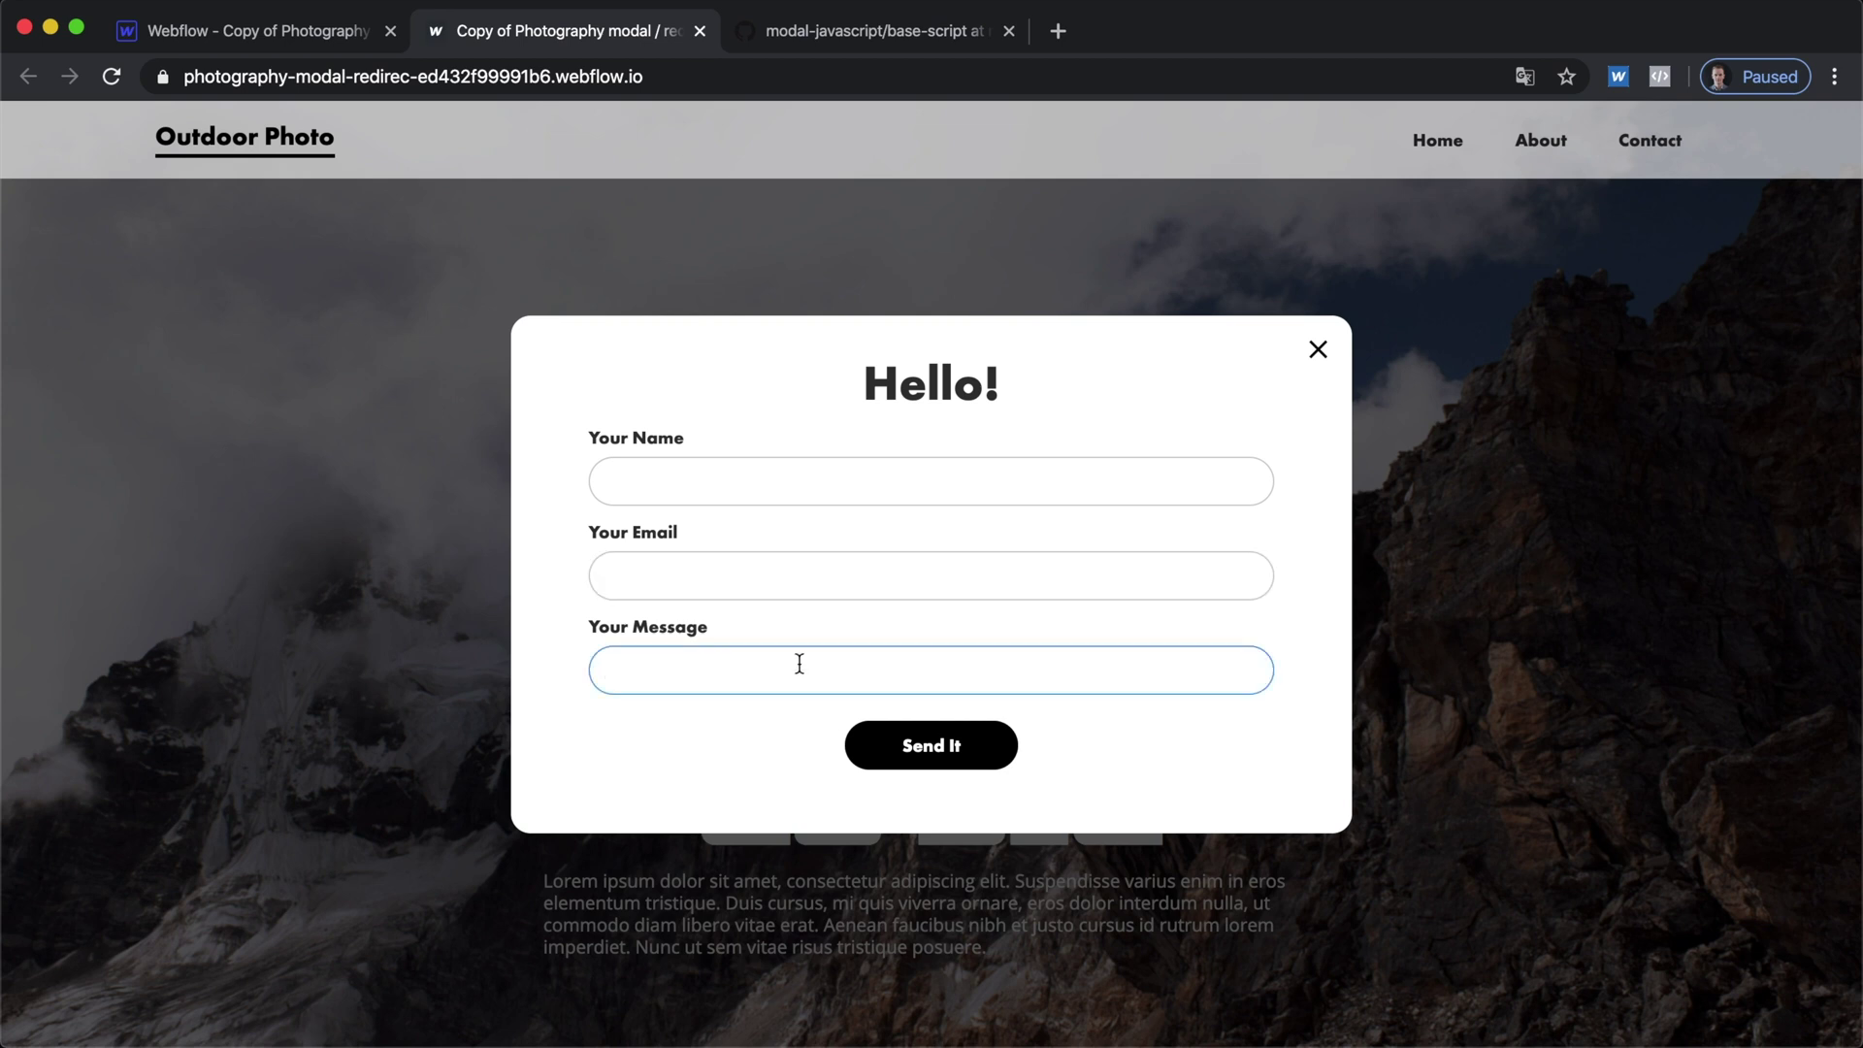
left_click(1214, 416)
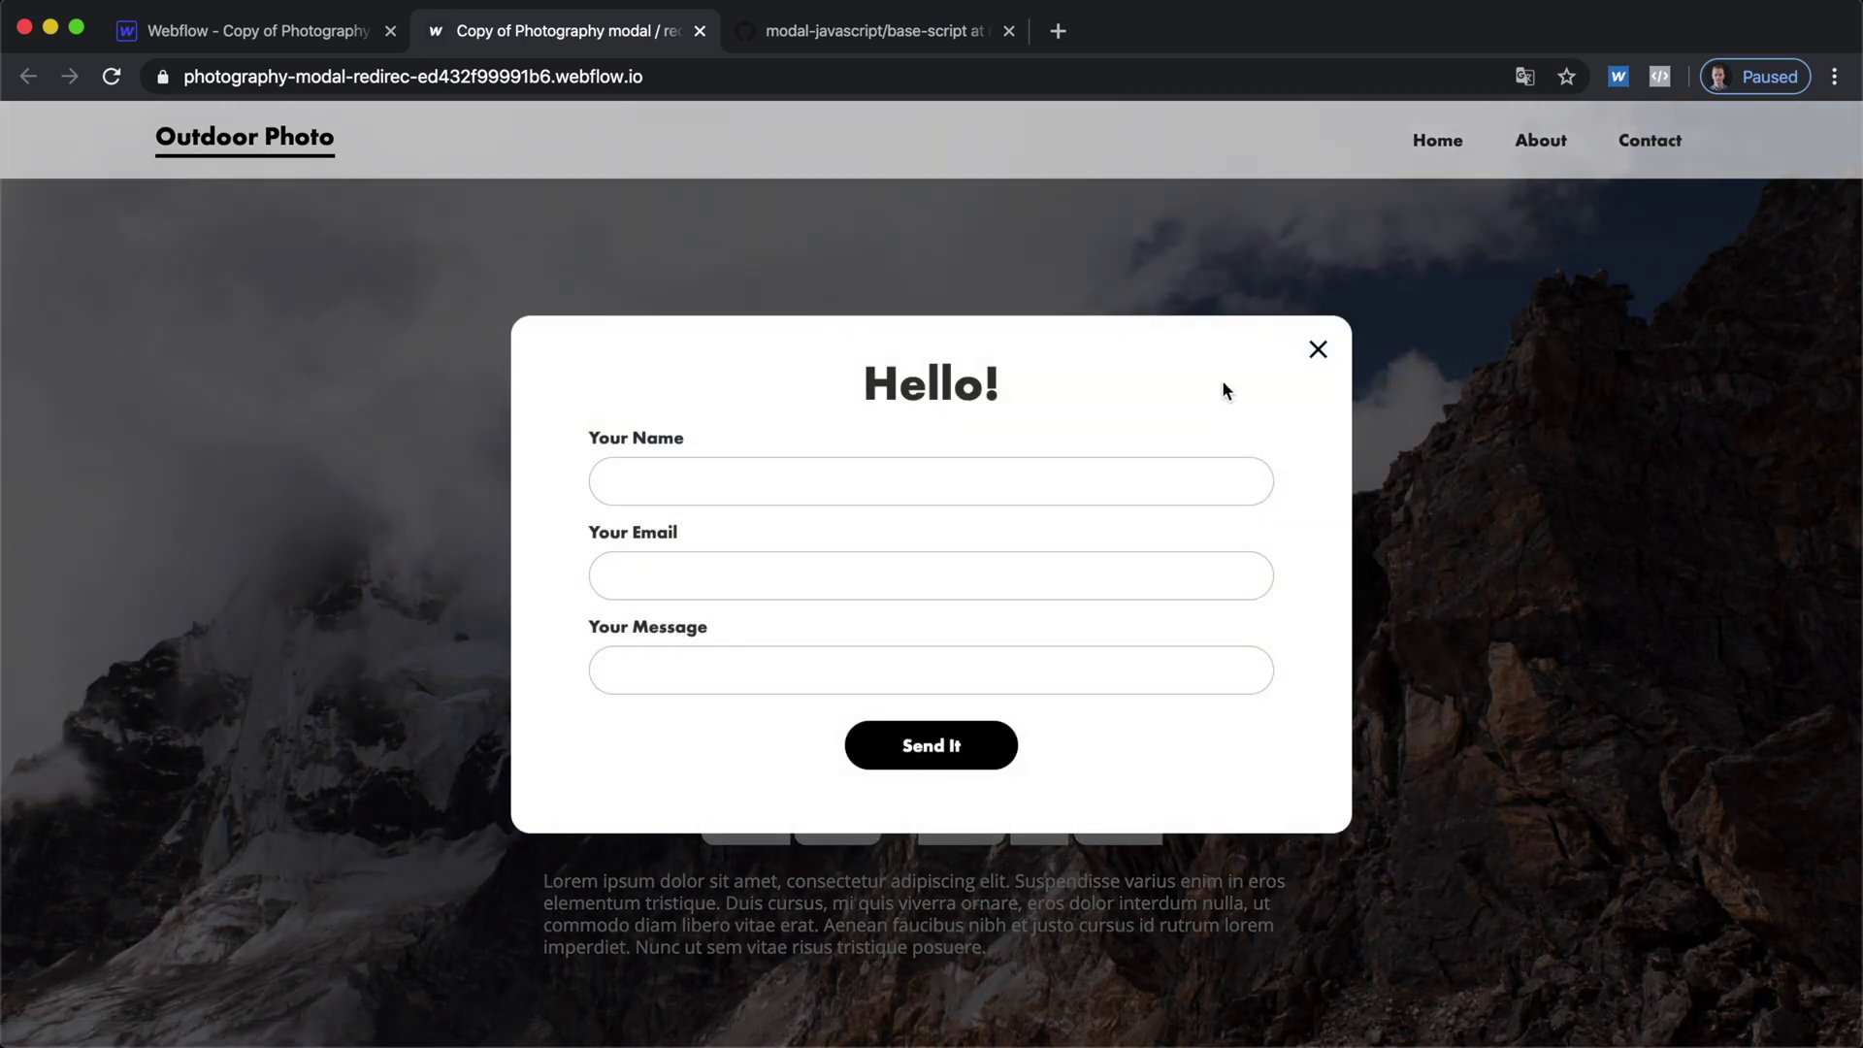
left_click(1319, 355)
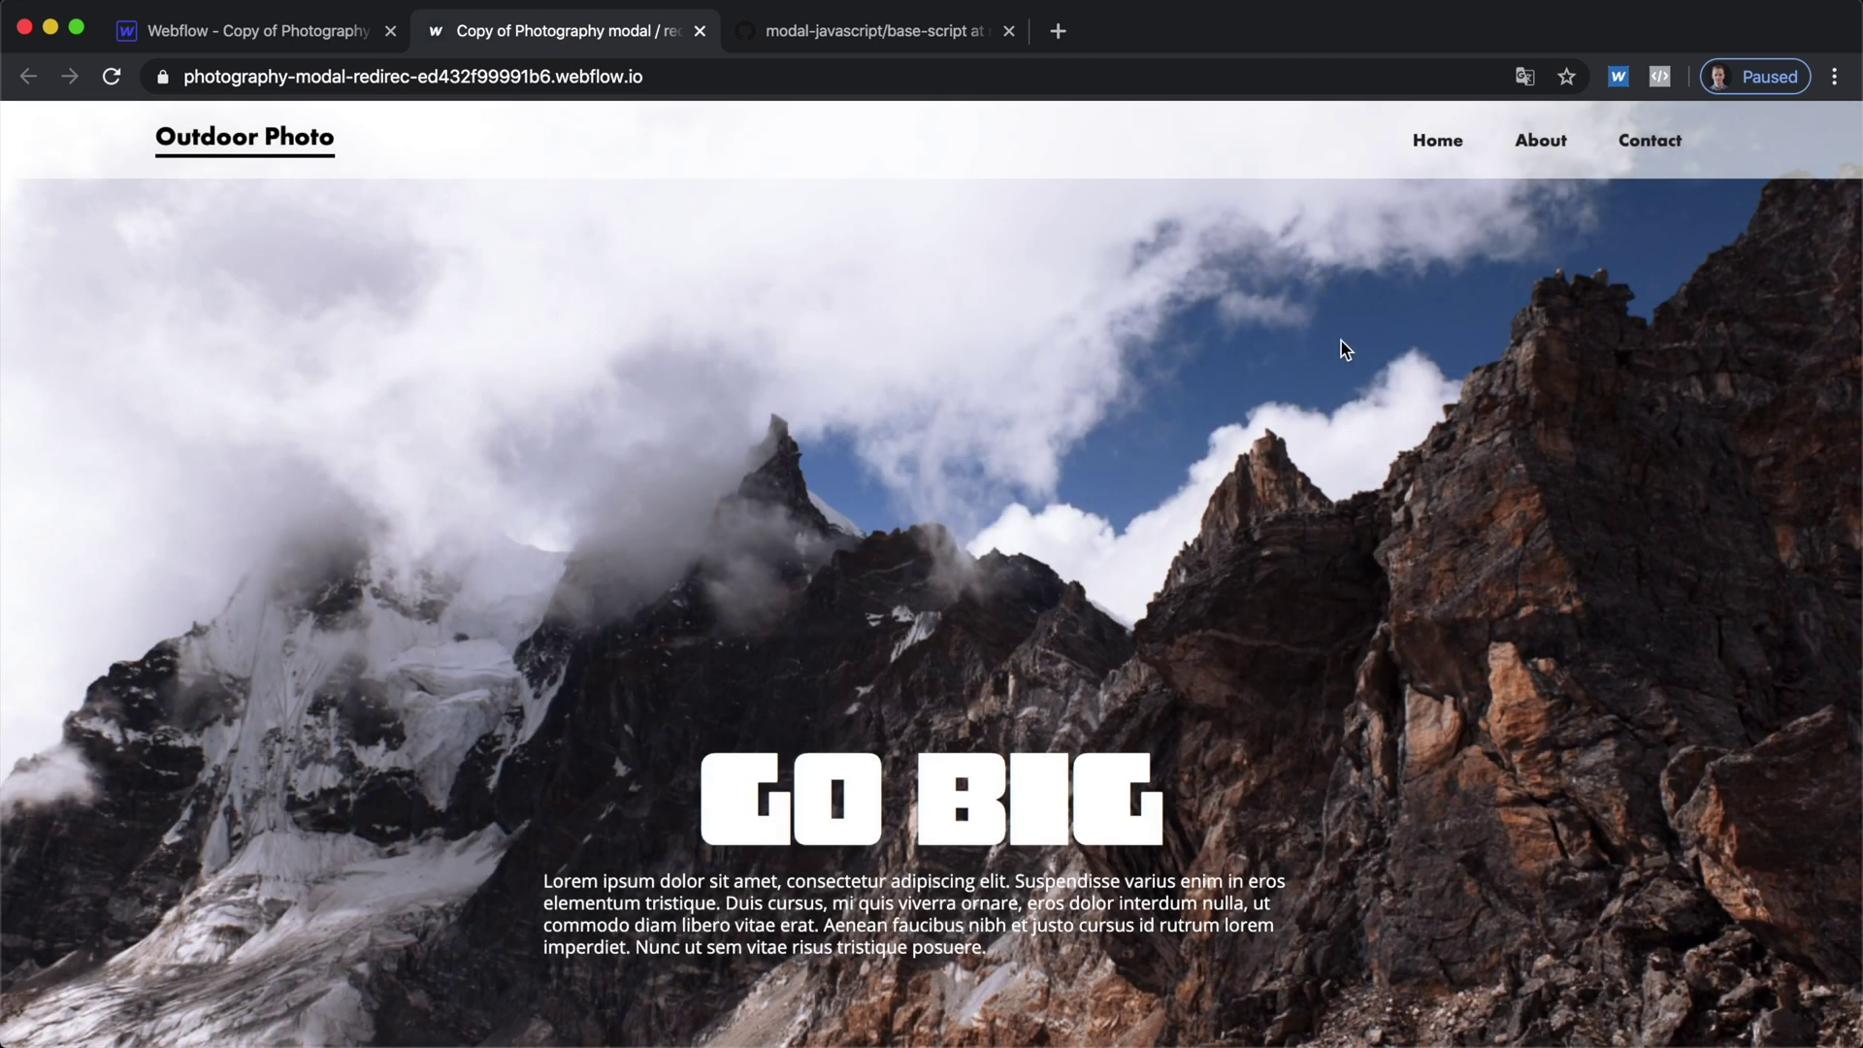
Reopen the modal, close it by clicking the dark background, and reopen it again
left_click(1646, 139)
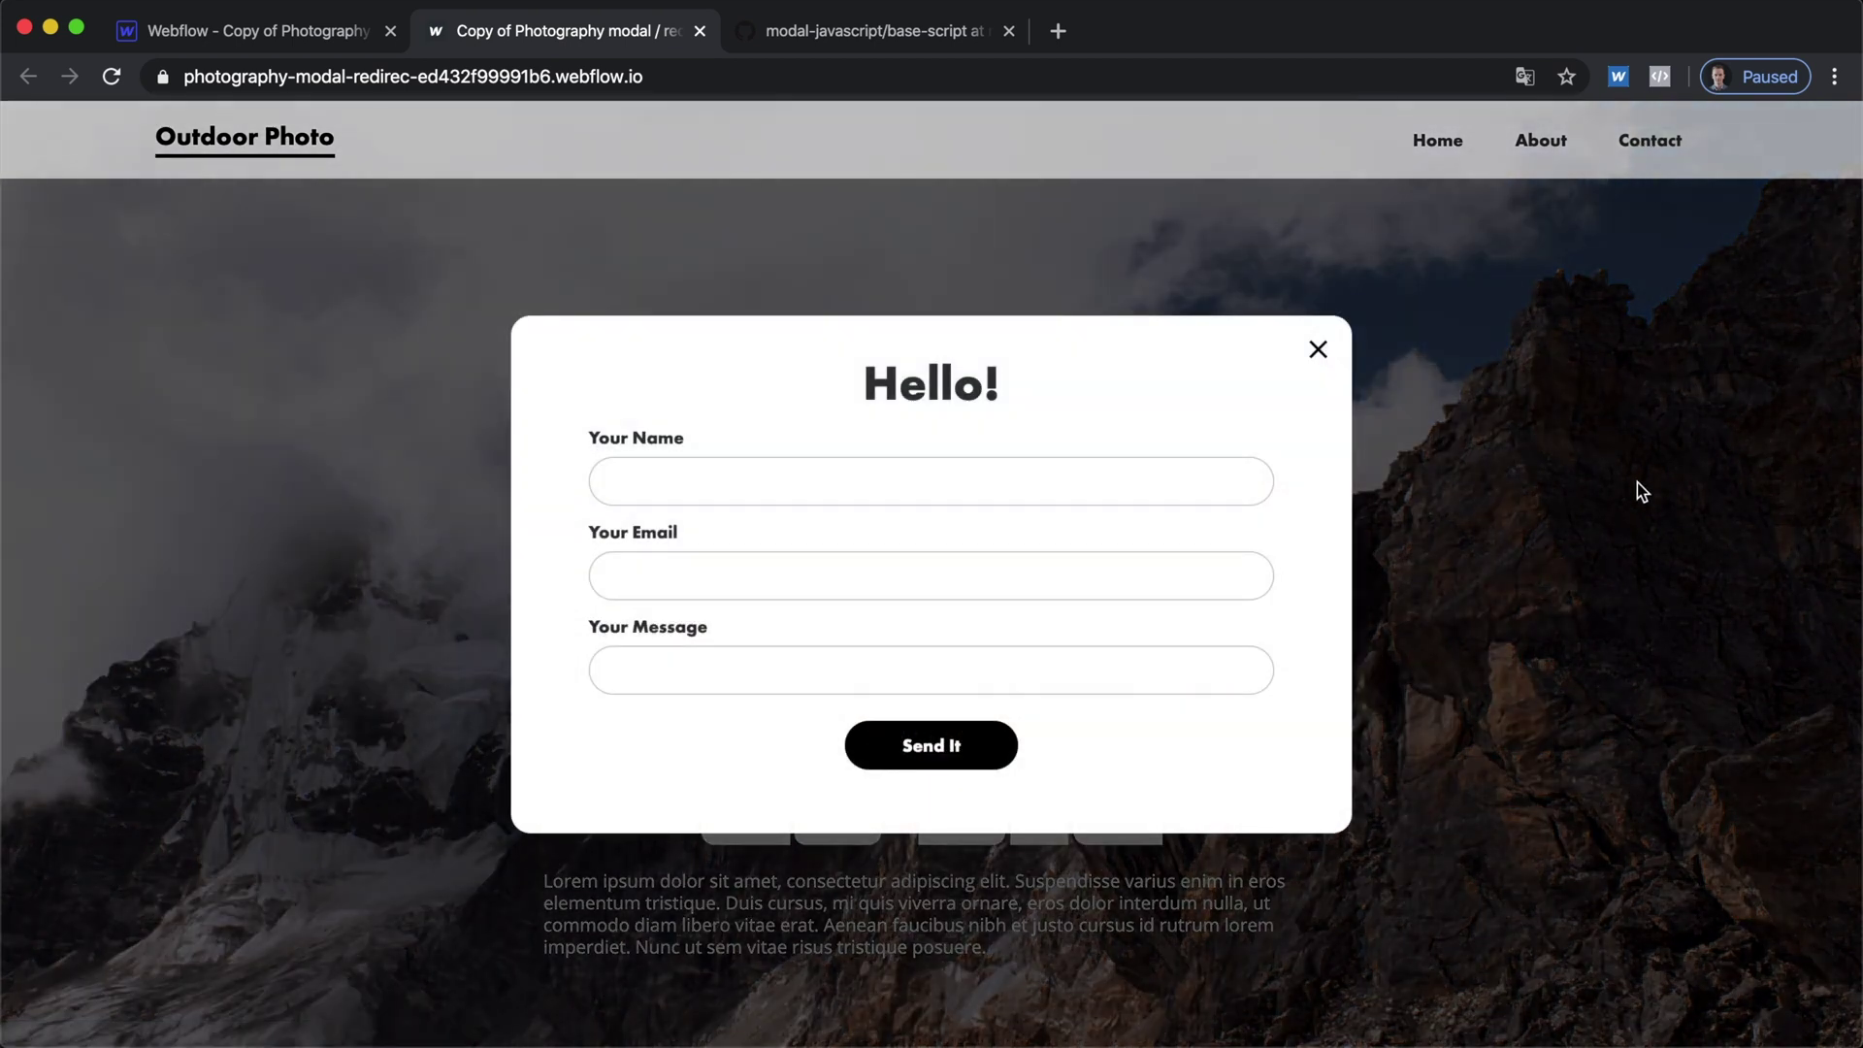
left_click(1637, 482)
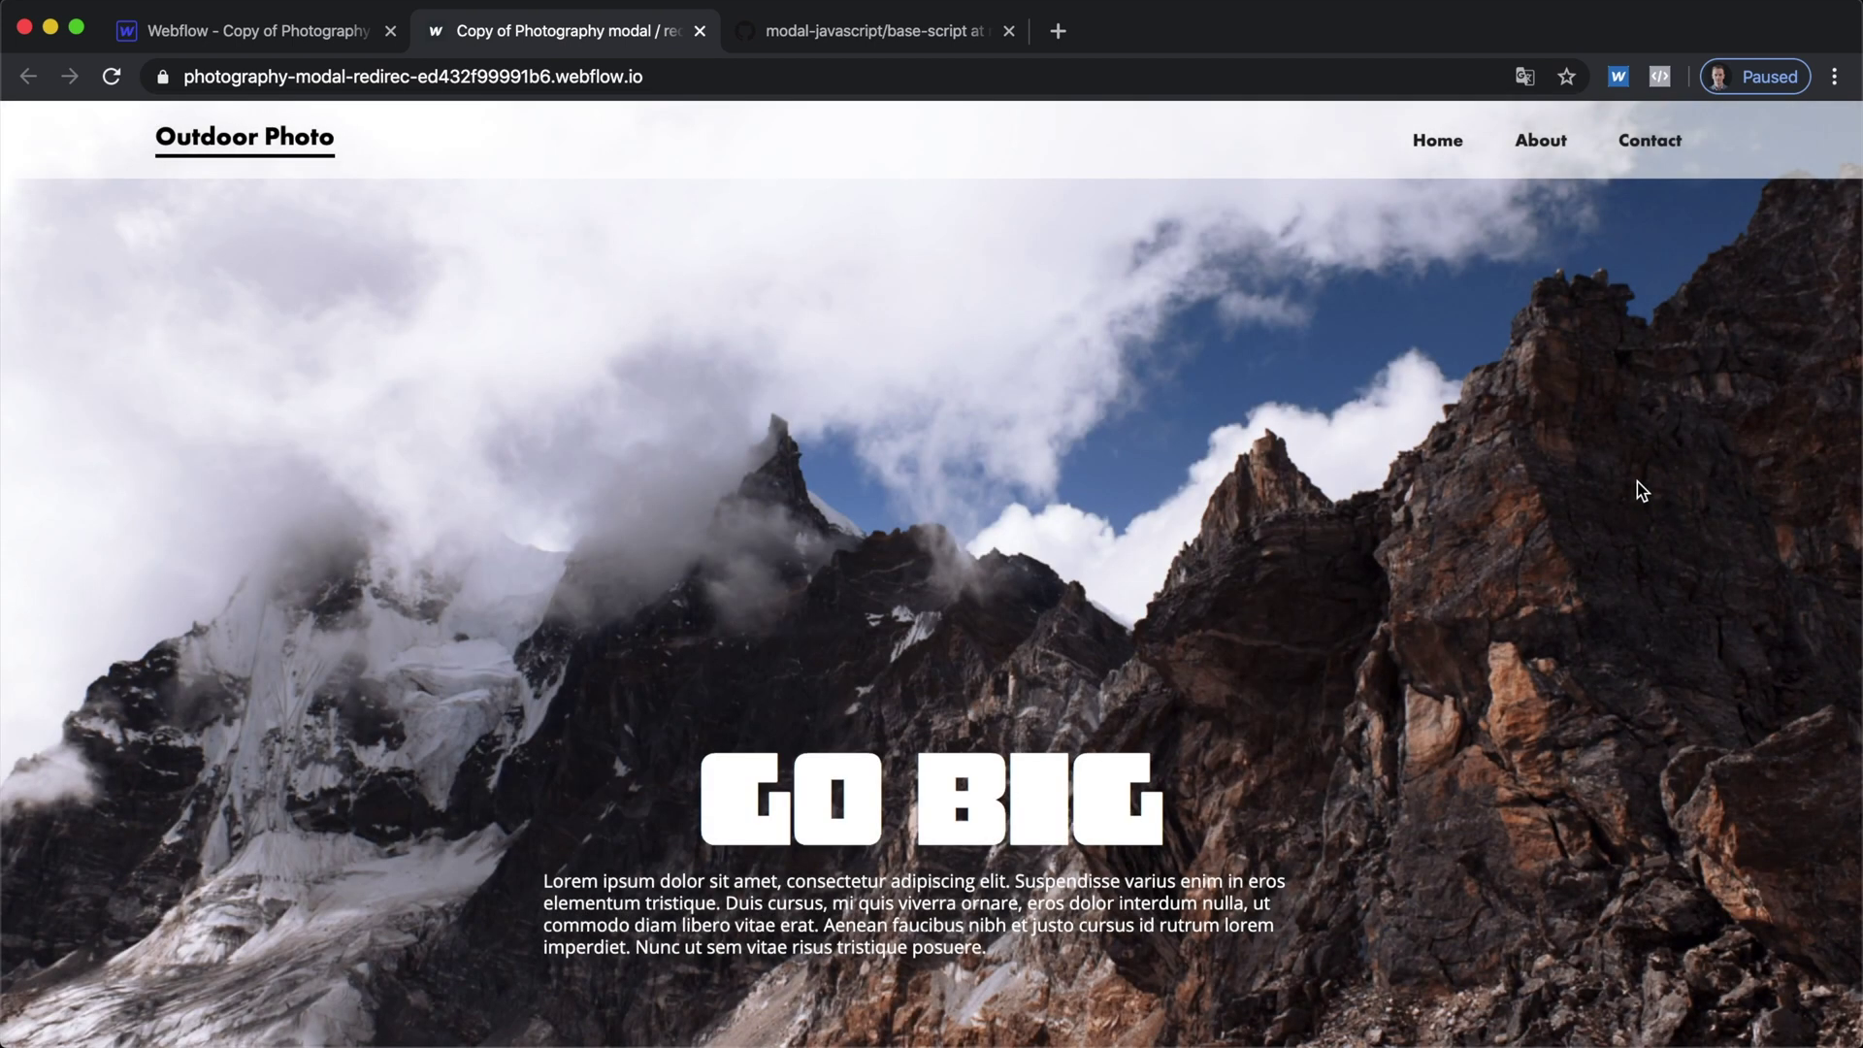
left_click(1670, 145)
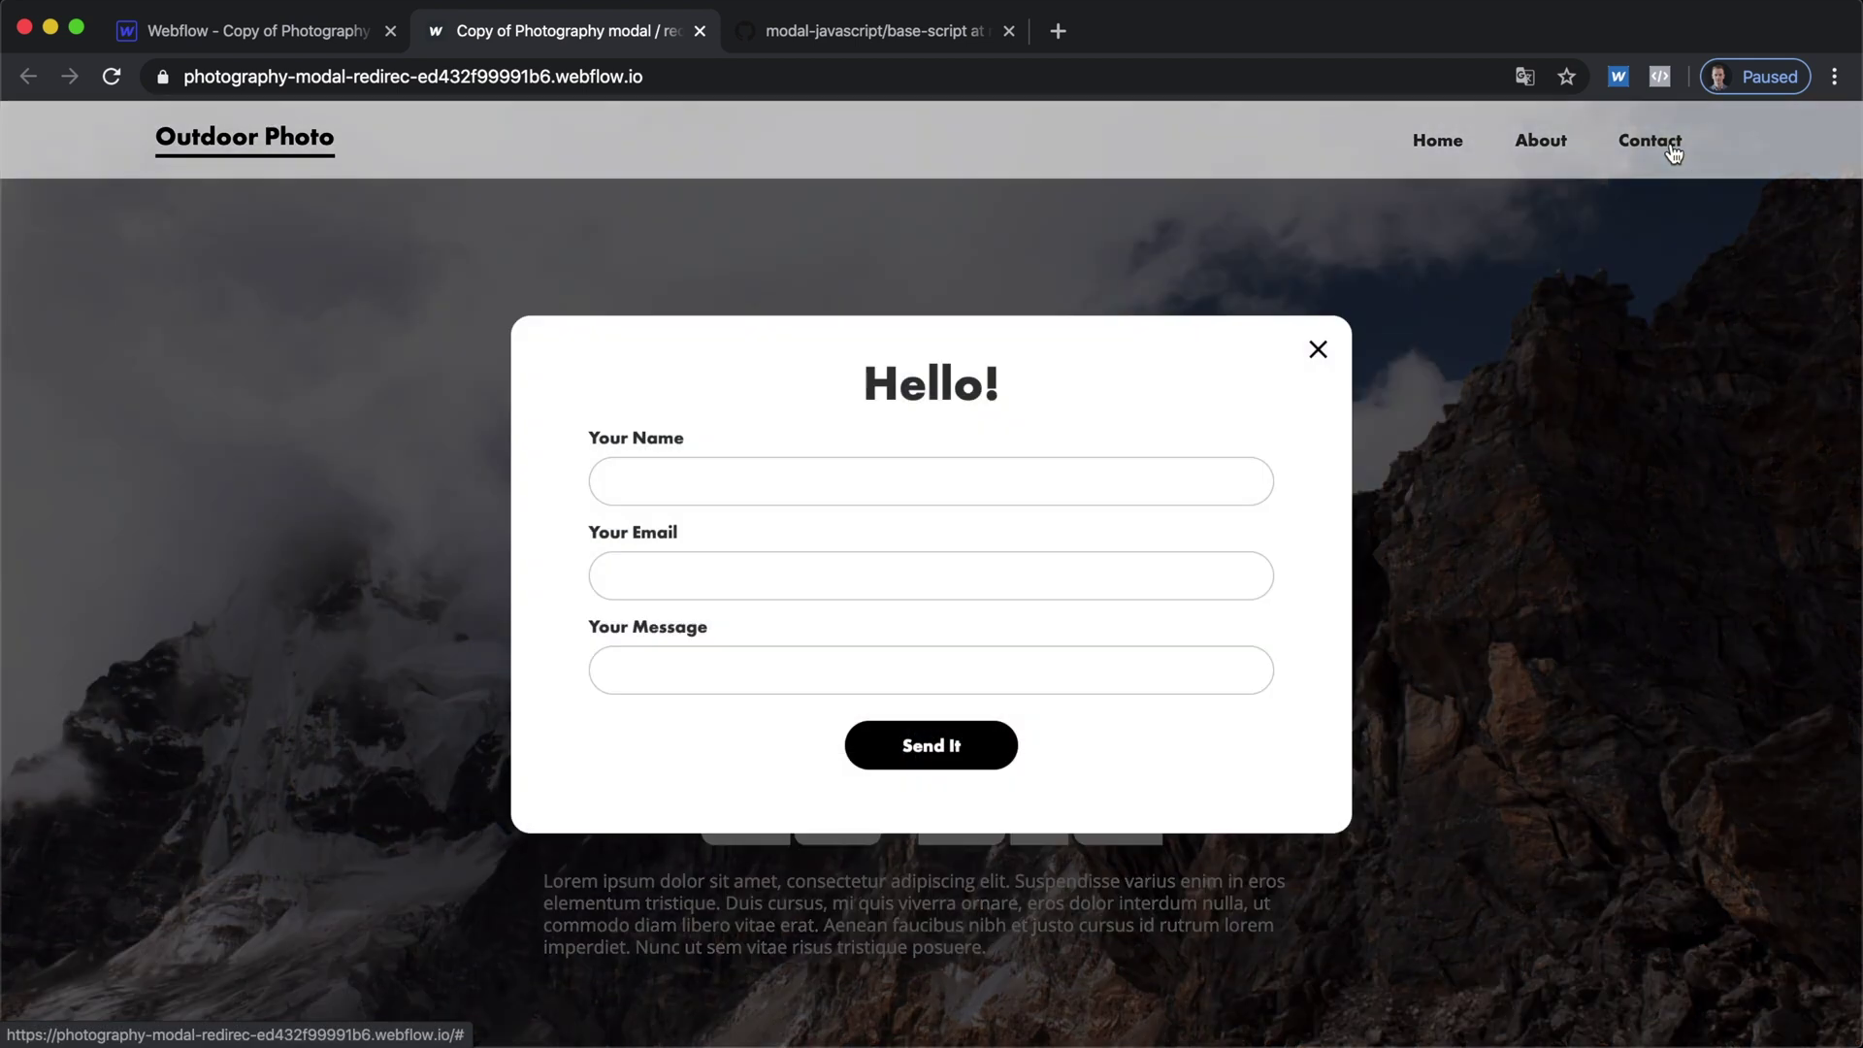
key("Escape")
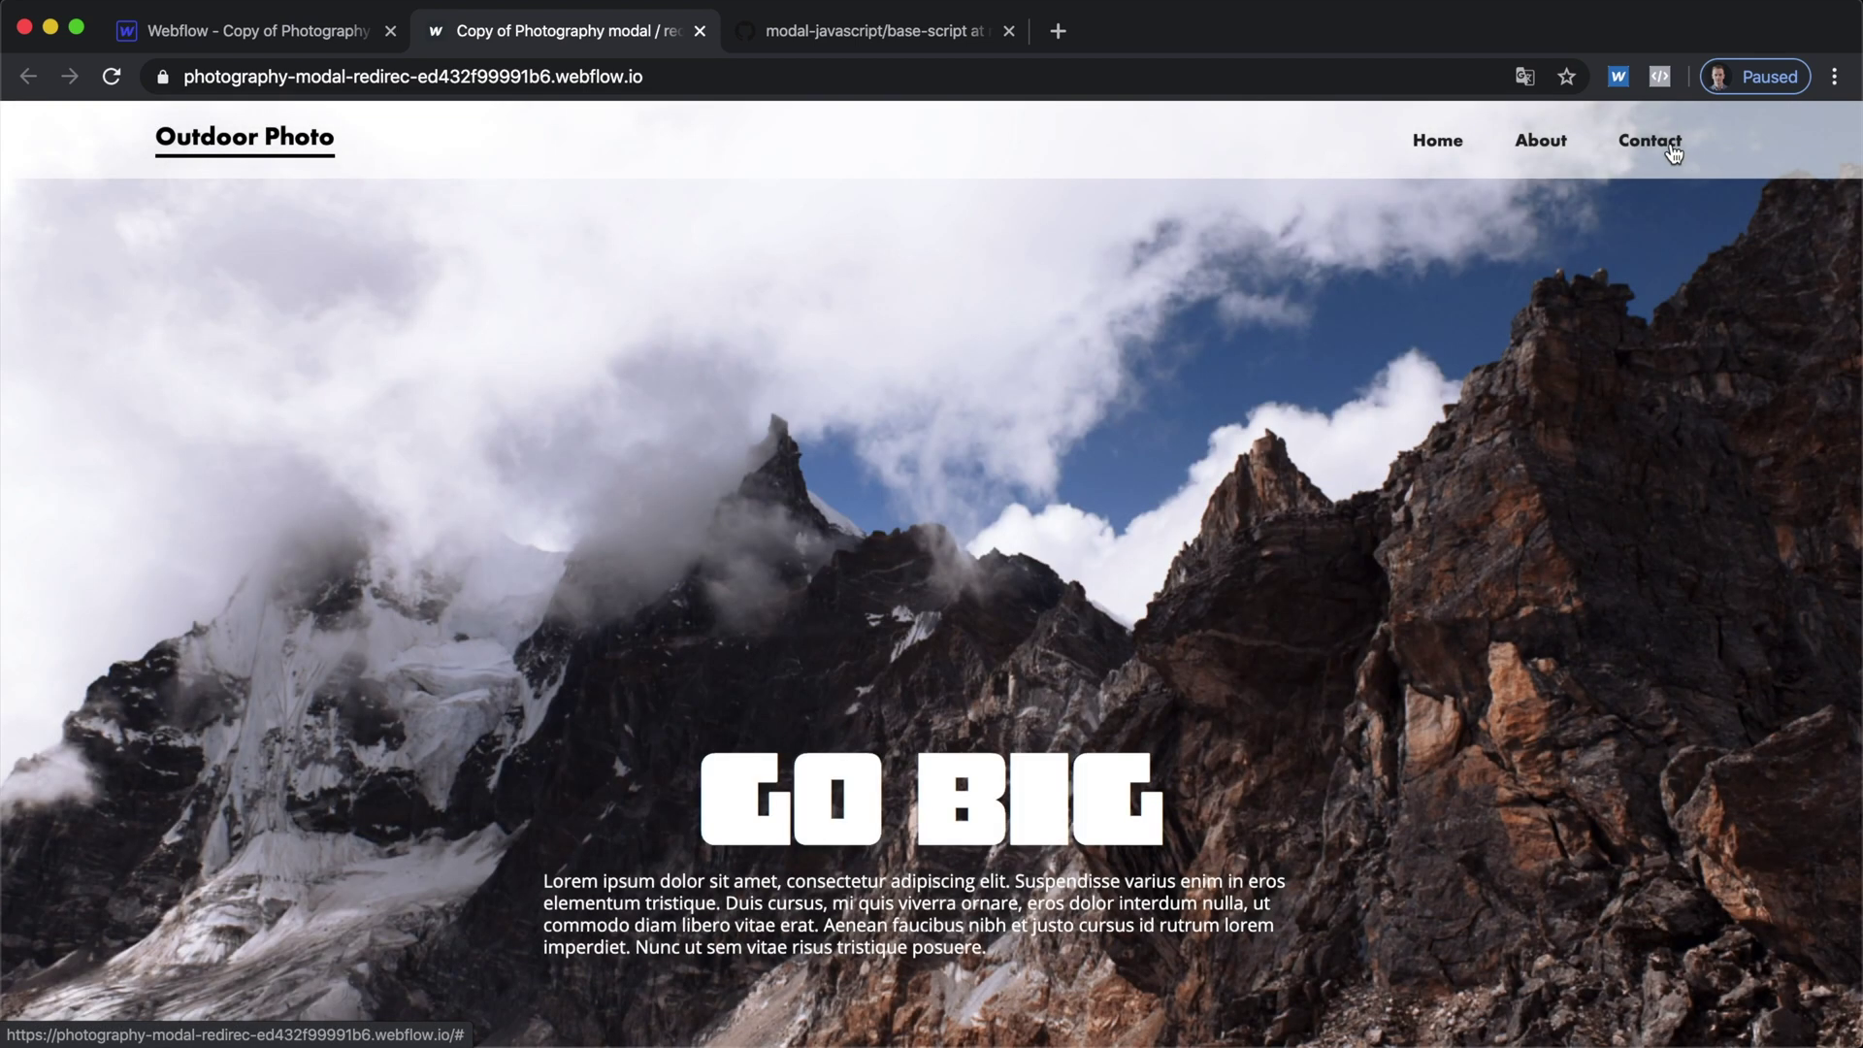